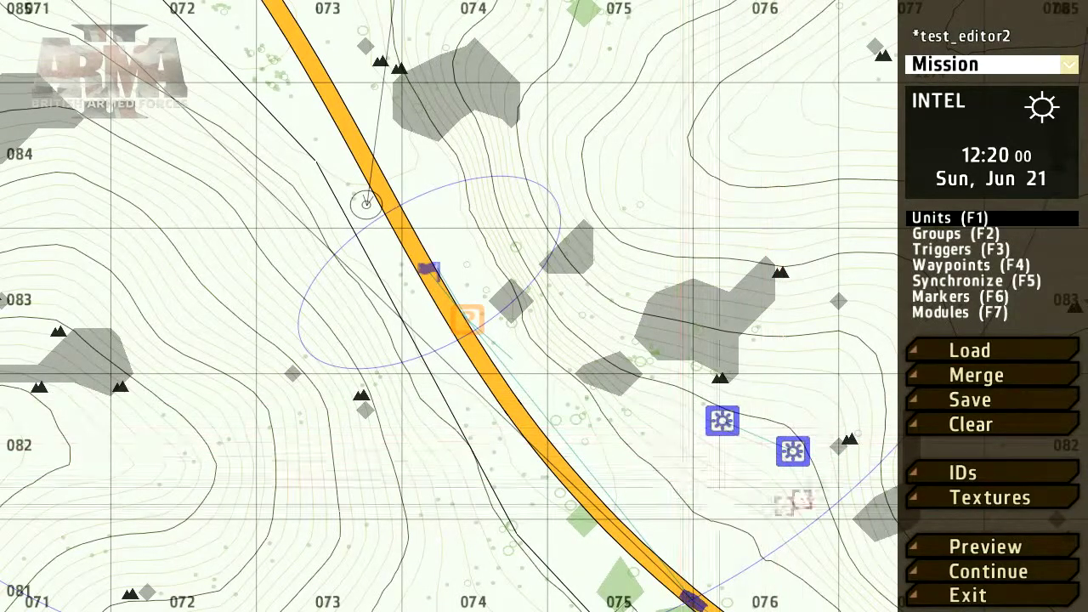
Start clearing the test_editor2 mission from the editor's right-hand panel.
left_click(961, 430)
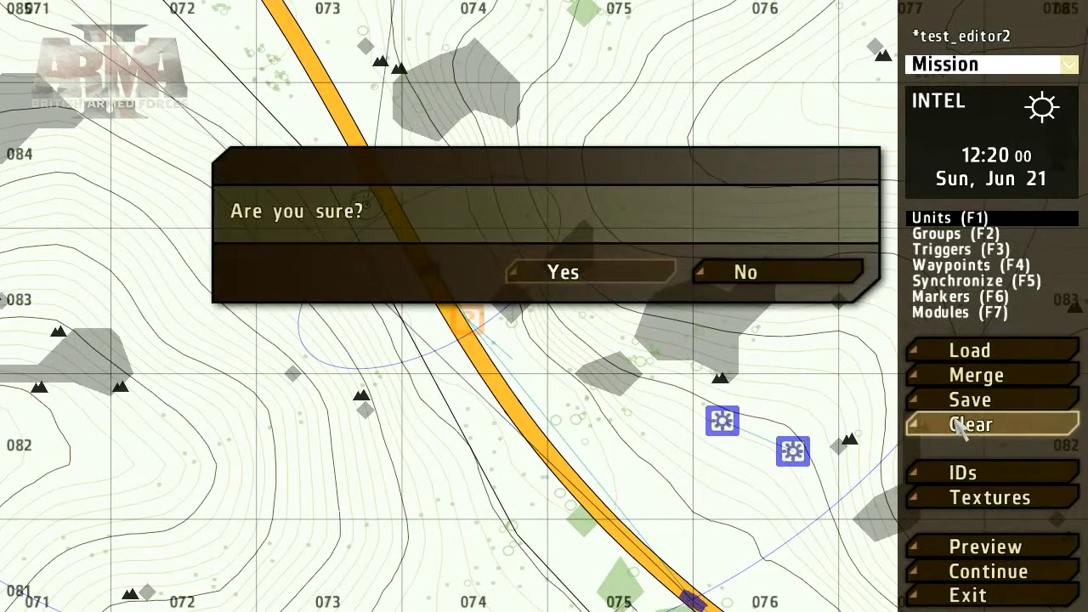
Confirm wiping test_editor2, then load the saved BykerGrove mission.
left_click(586, 273)
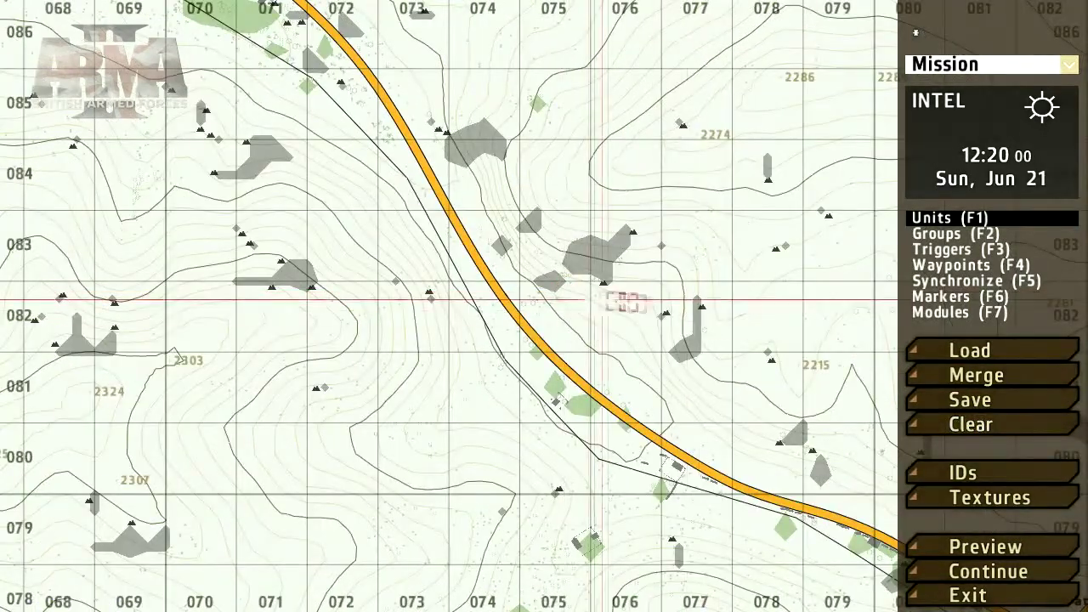
left_click(948, 355)
left_click(729, 271)
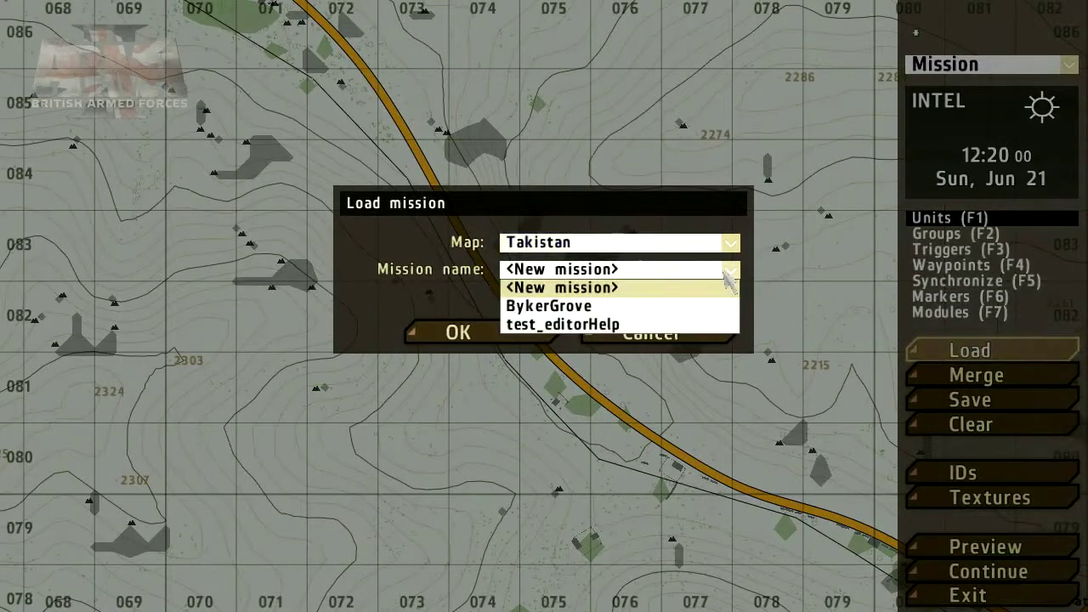
left_click(548, 306)
left_click(516, 333)
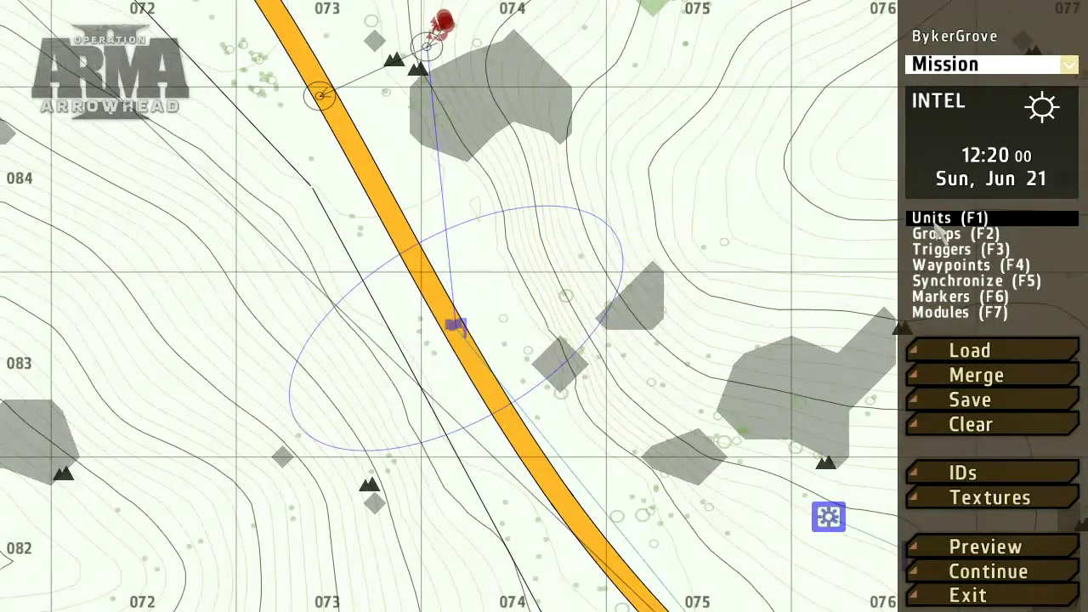
Add an Objects-class Garbage pile named IED beside the road.
double_click(480, 328)
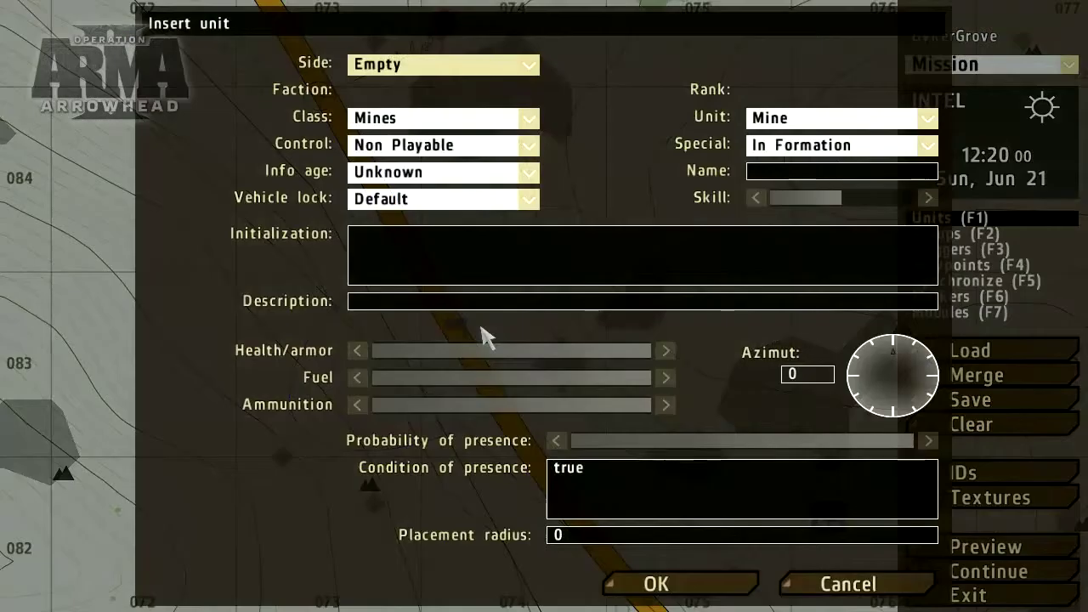
left_click(527, 122)
scroll(406, 340, "down", 3)
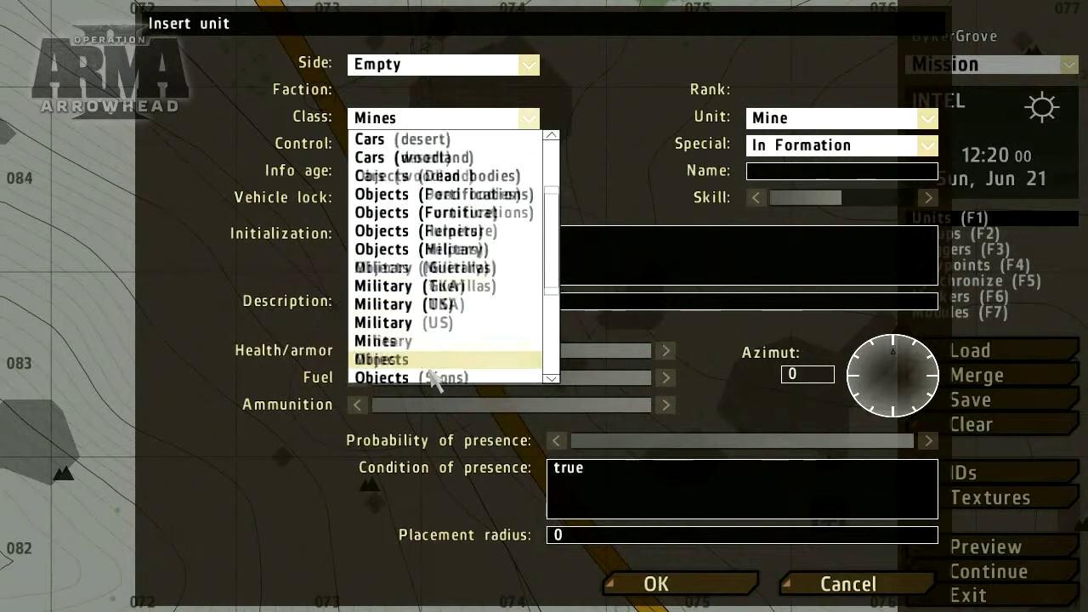
left_click(400, 327)
left_click(824, 120)
scroll(829, 247, "up", 7)
left_click(793, 195)
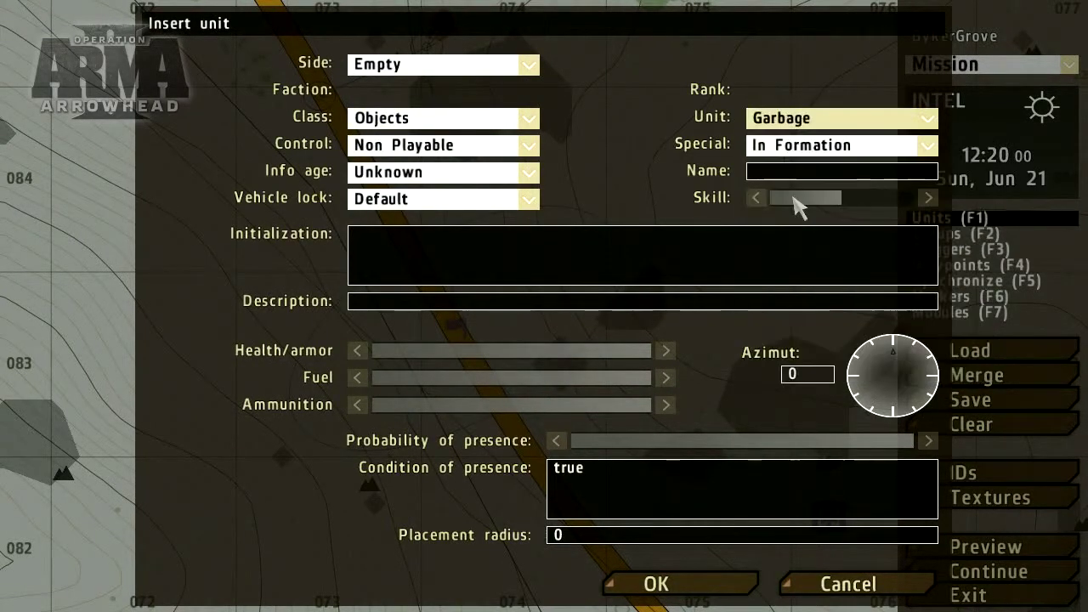
left_click(768, 174)
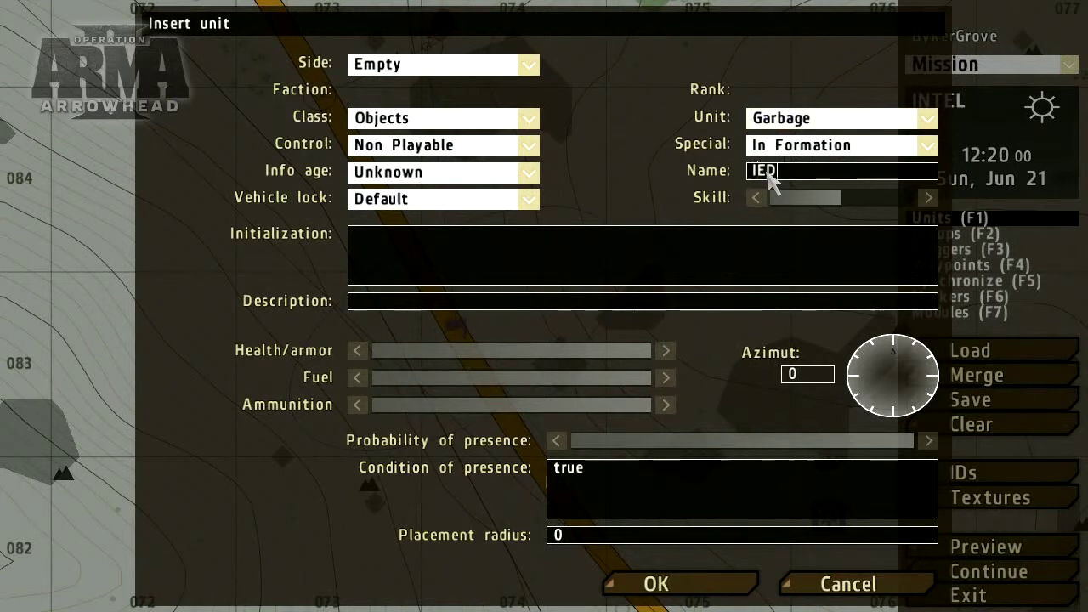
left_click(677, 584)
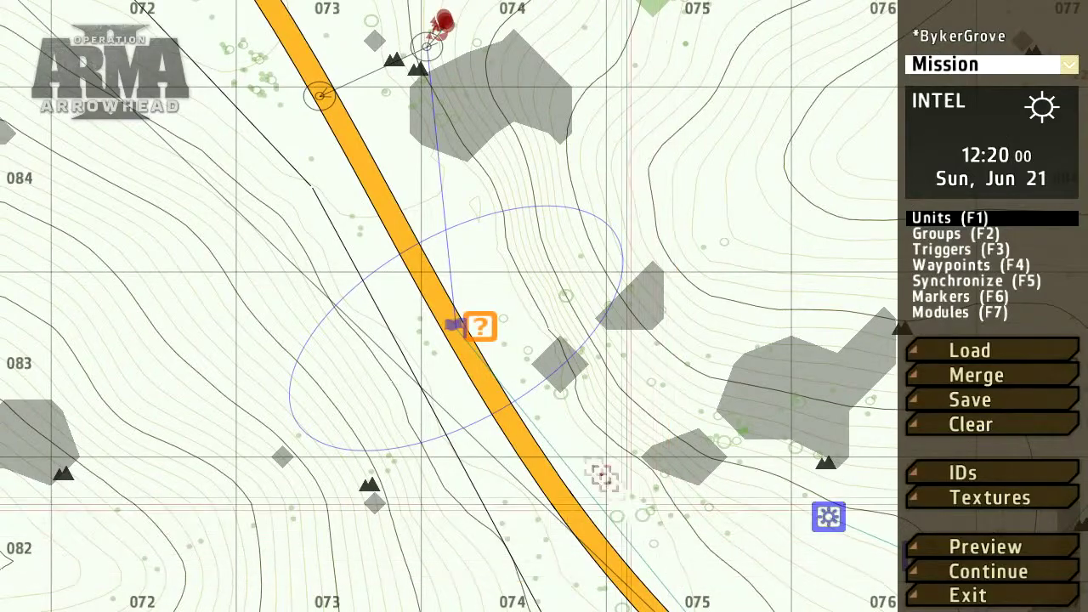
scroll(481, 326, "up", 5)
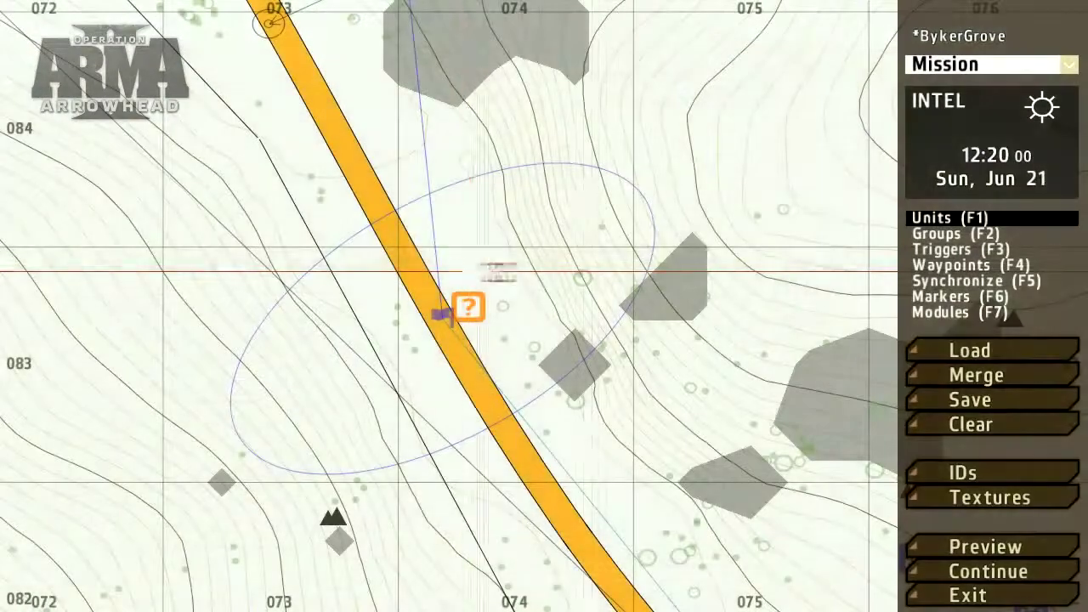
Place a marker named random near the IED object and paste a copy, random_1.
key("F6")
double_click(468, 414)
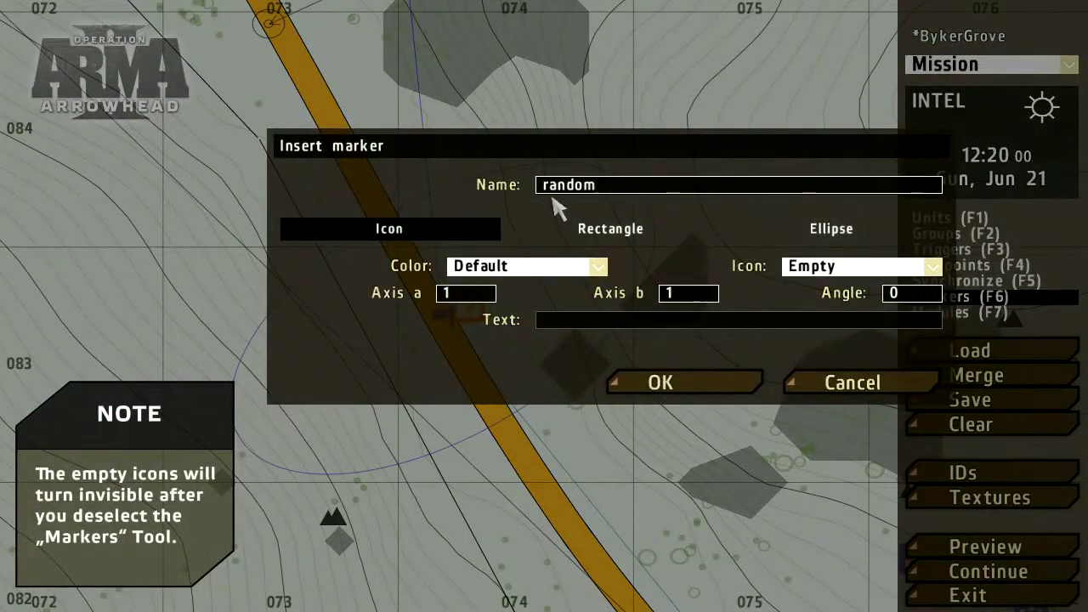
left_click(693, 378)
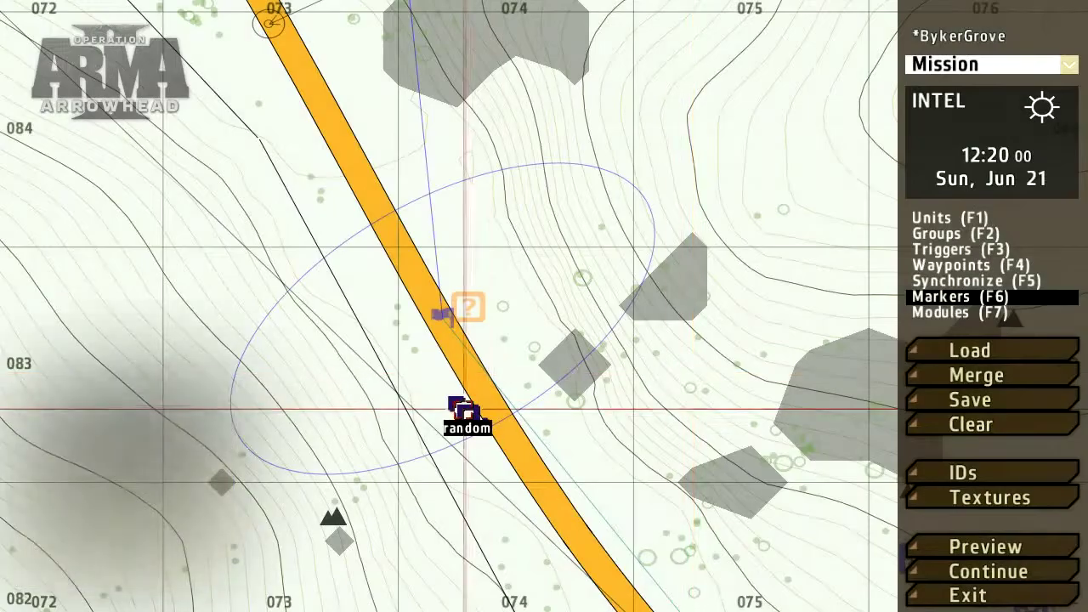
key("ctrl+c")
key("ctrl+v")
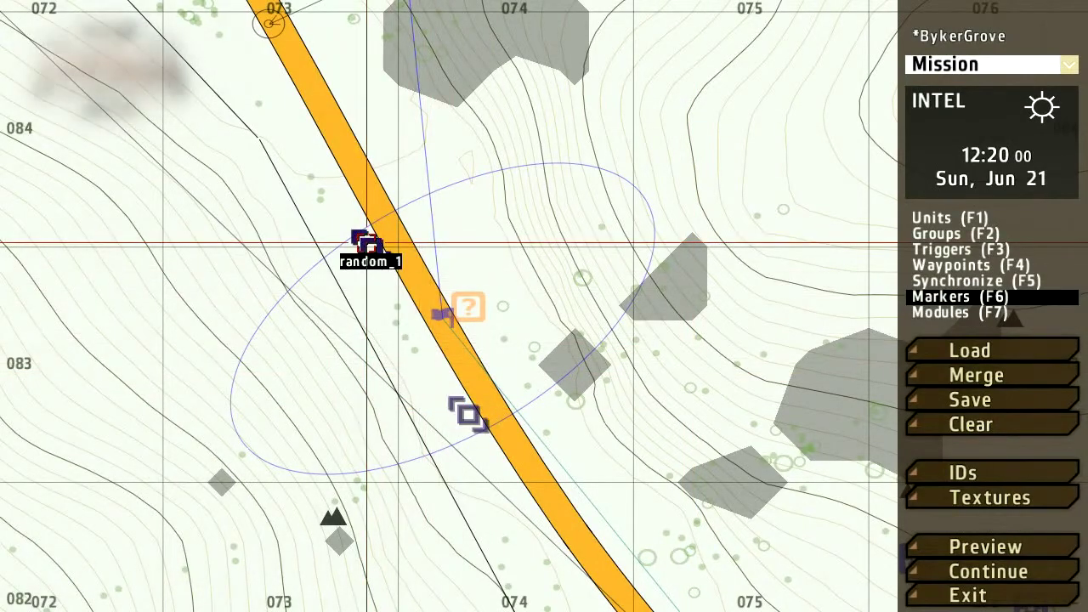
scroll(412, 314, "up", 3)
left_click(941, 236)
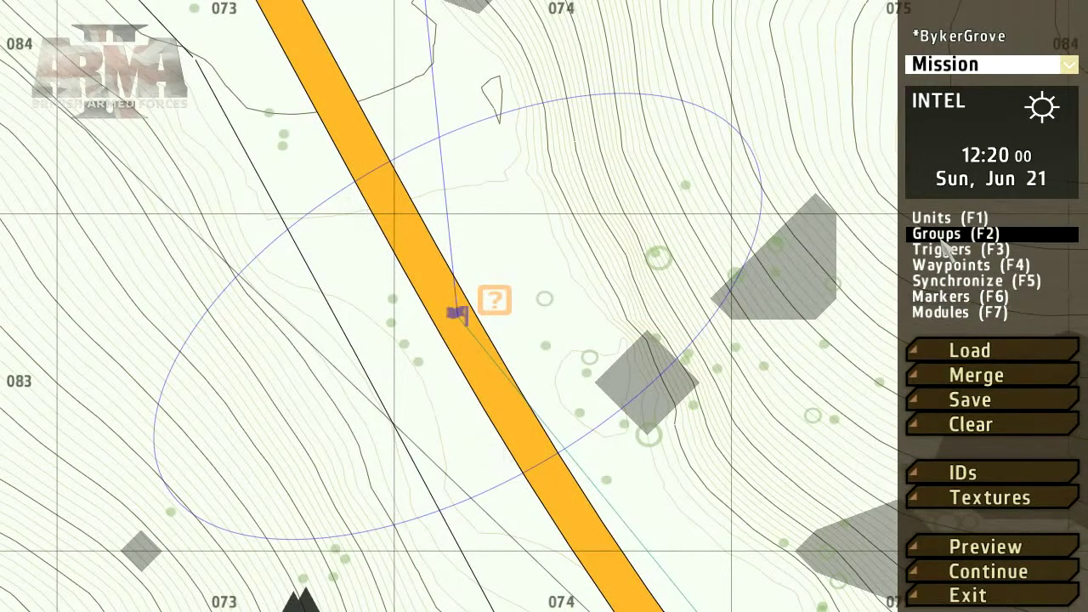
Group both random markers with the IED object, then switch to the Windows desktop.
left_click_drag(489, 442, 495, 300)
left_click_drag(371, 236, 495, 299)
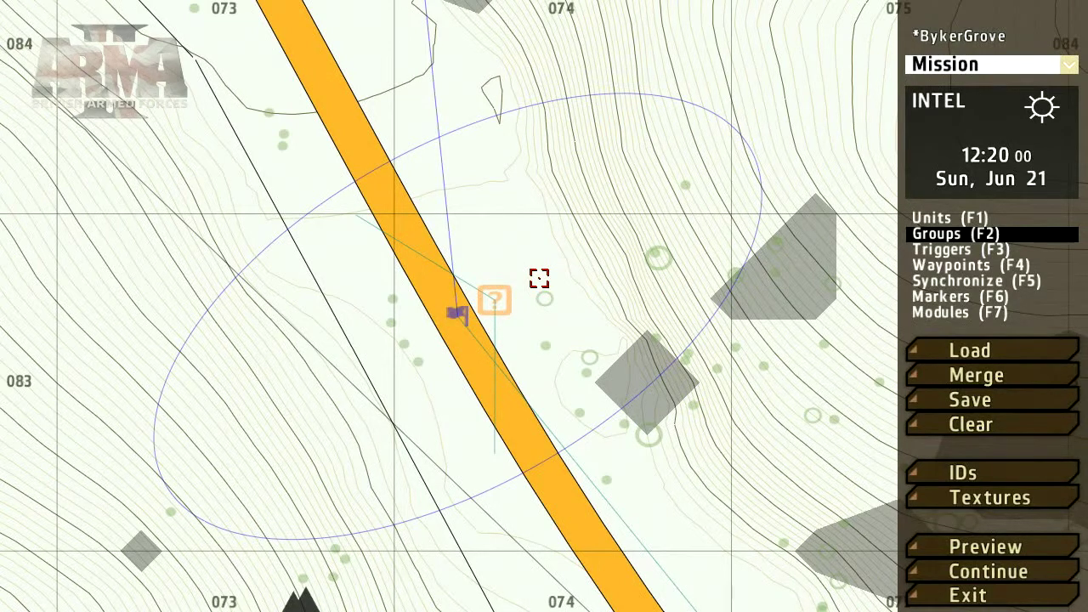
key("alt+Tab")
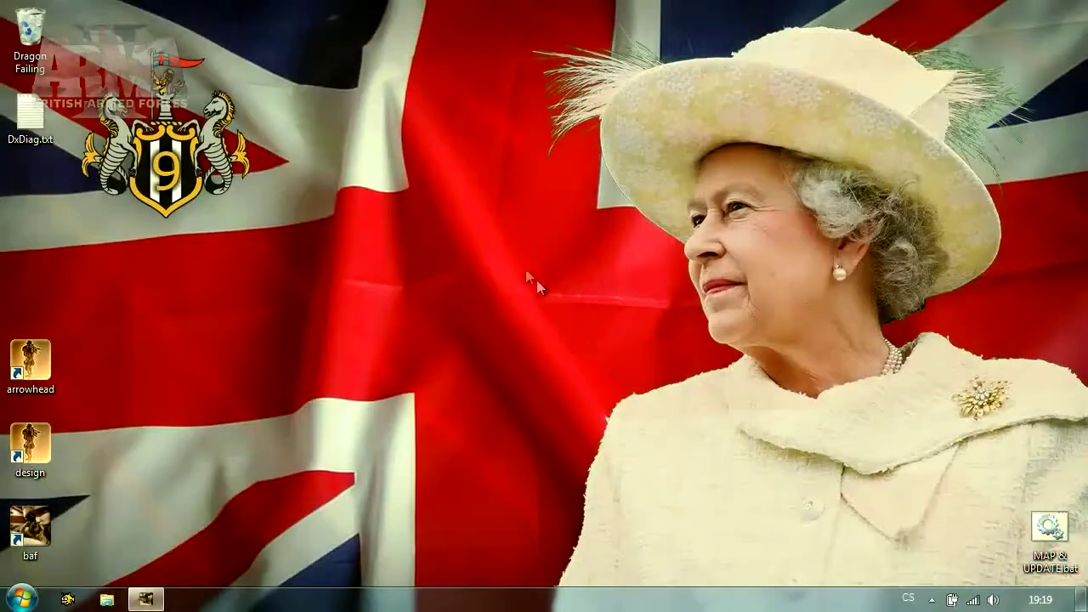
Browse Documents > ArmA 2 Other Profiles > profile > missions > BykerGrove.Takistan.
left_click(22, 599)
left_click(305, 258)
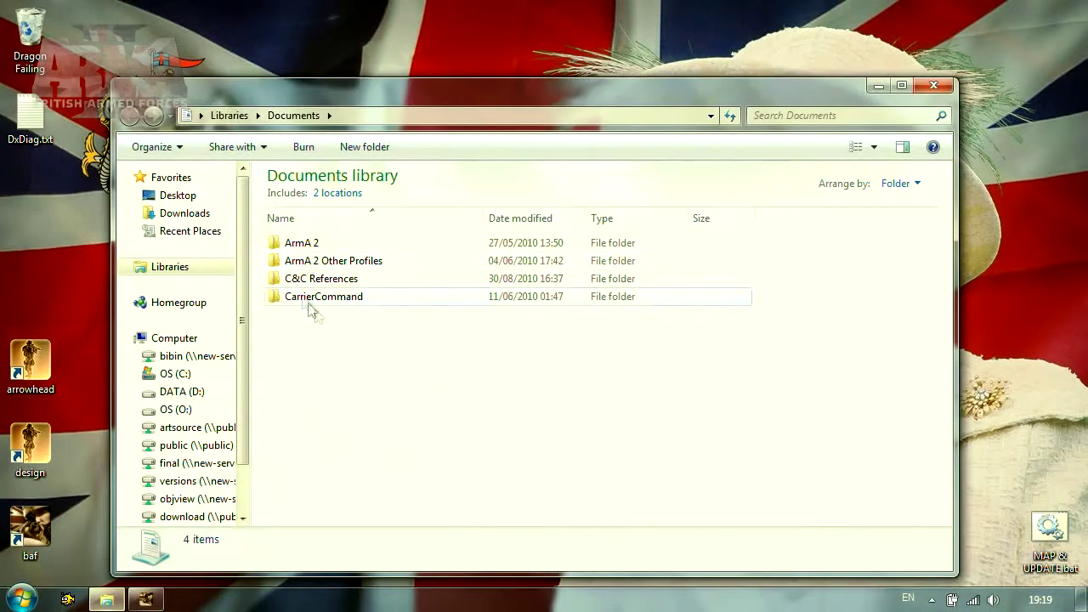
left_click(372, 262)
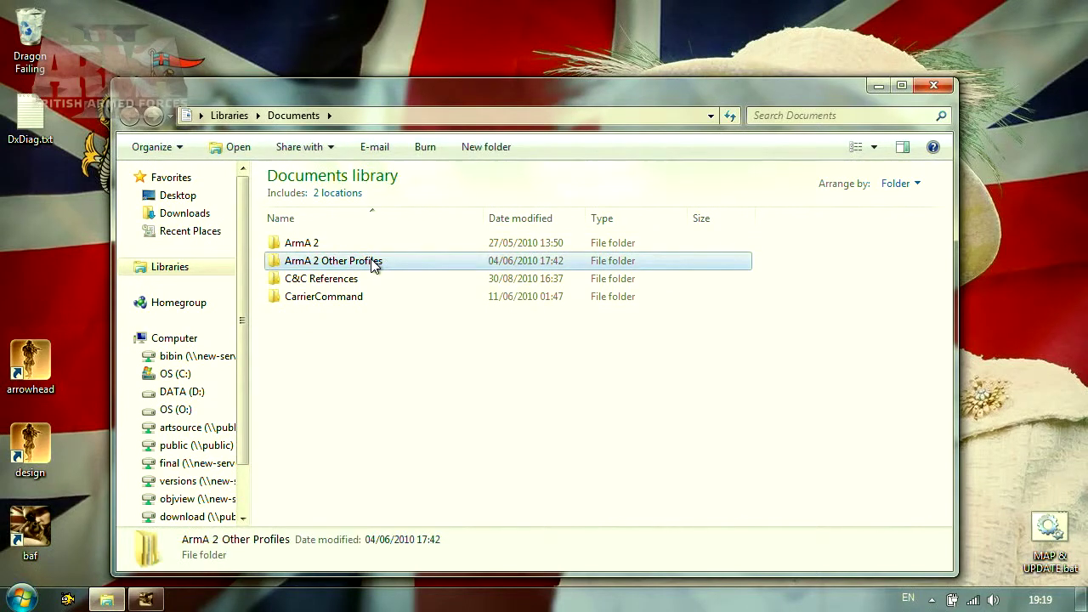
double_click(372, 265)
left_click(317, 244)
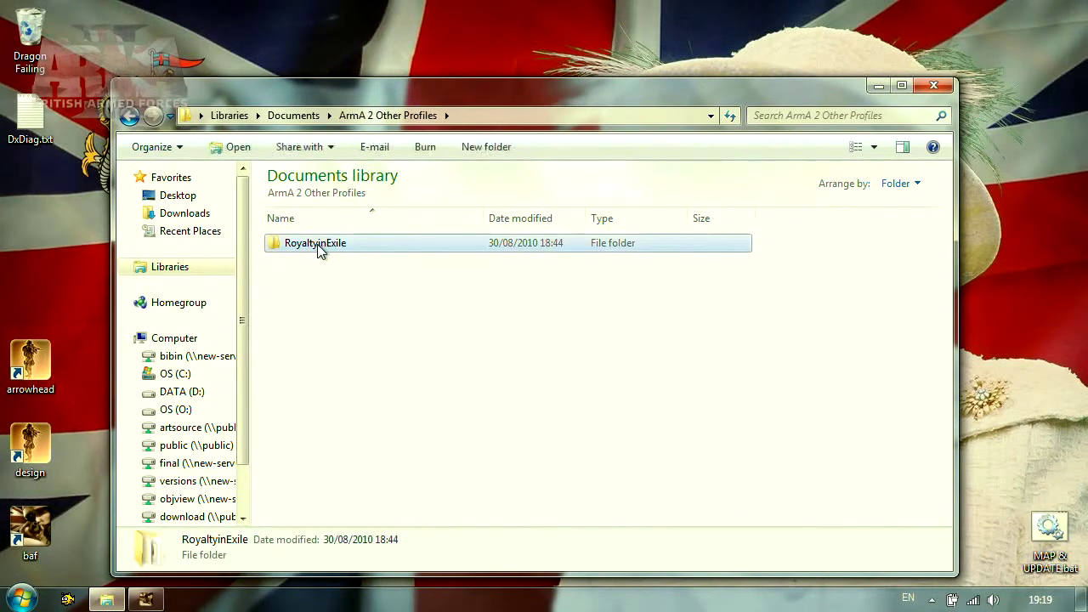
double_click(317, 244)
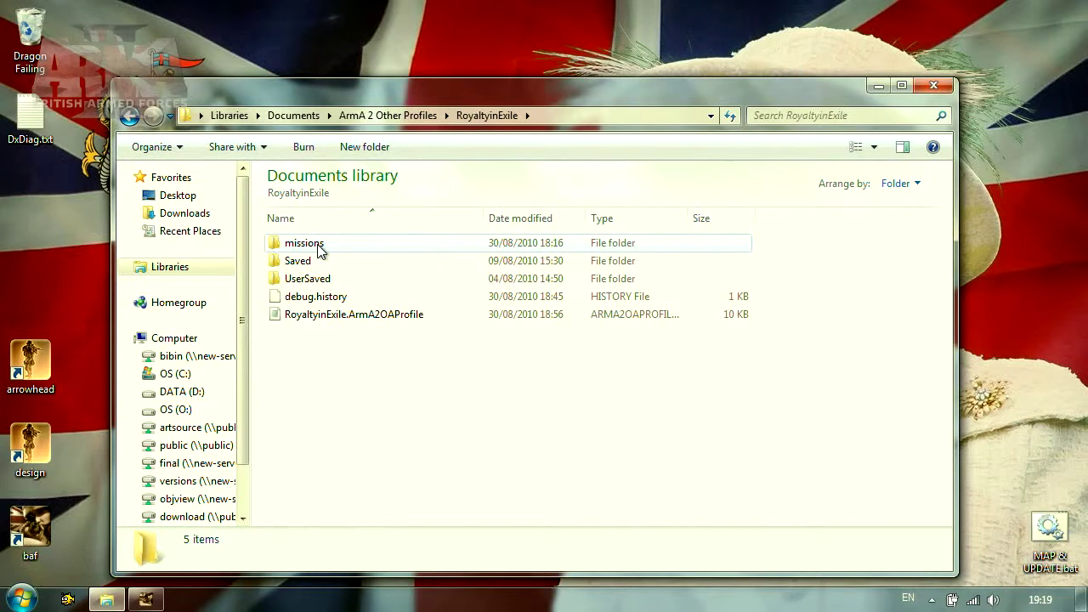
double_click(320, 246)
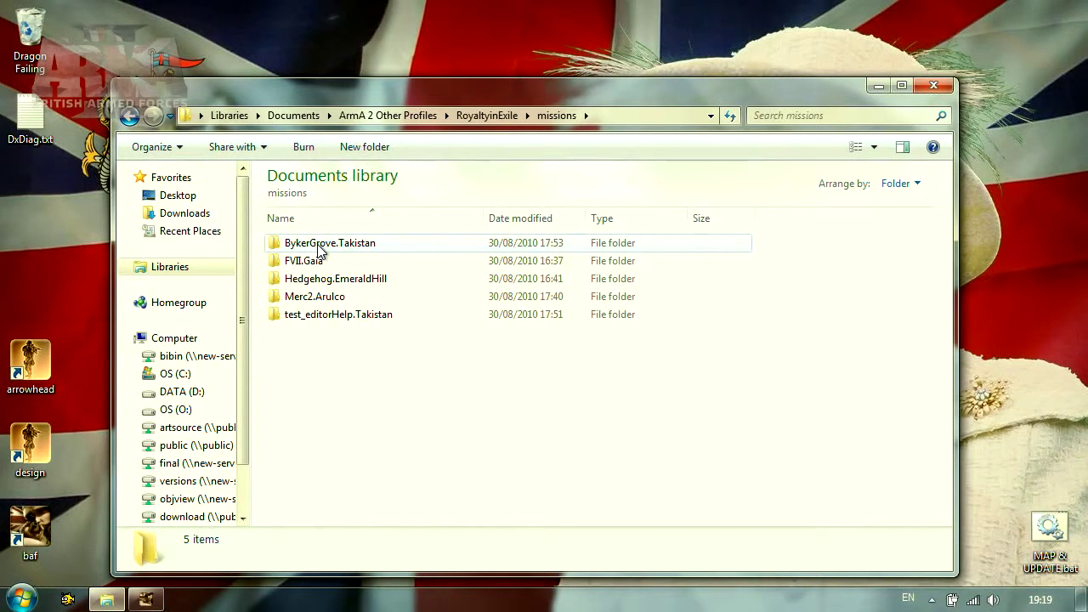
double_click(319, 247)
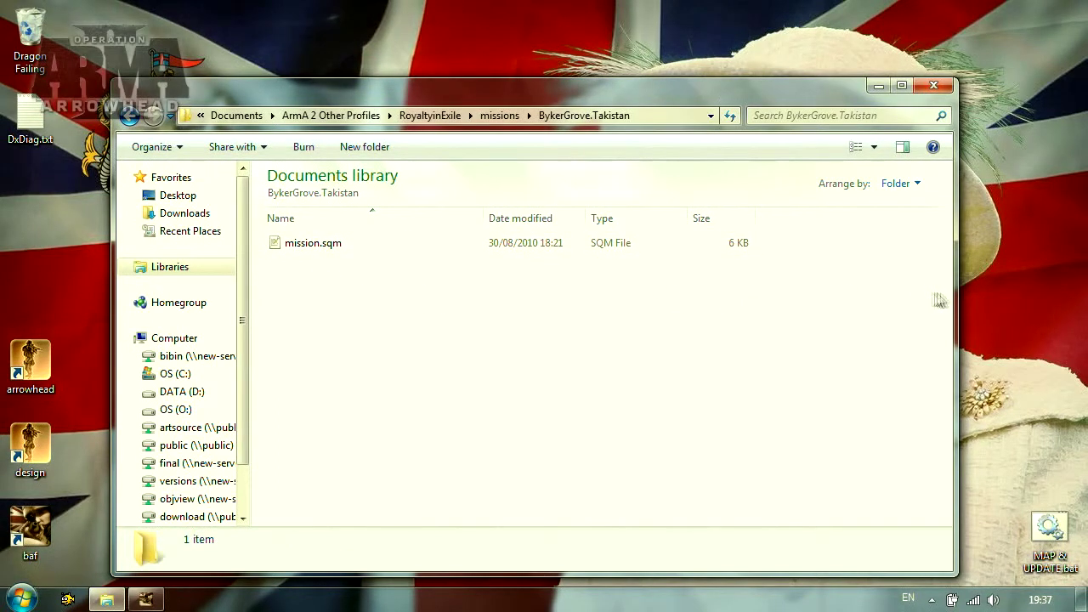
Create a new text document in the mission folder named IED.sqf.
left_click_drag(956, 299, 585, 300)
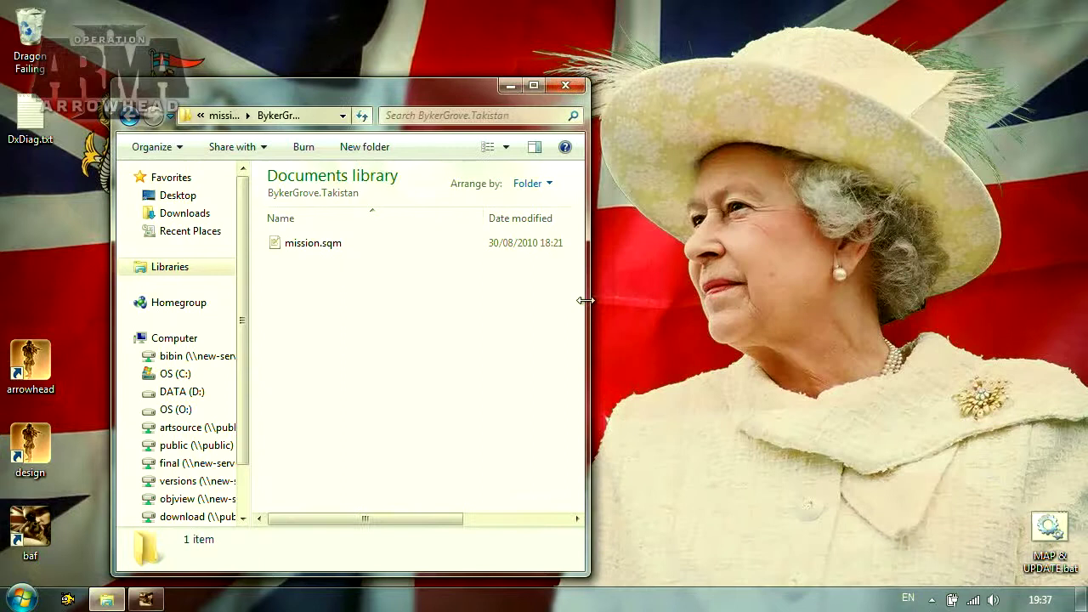
right_click(289, 294)
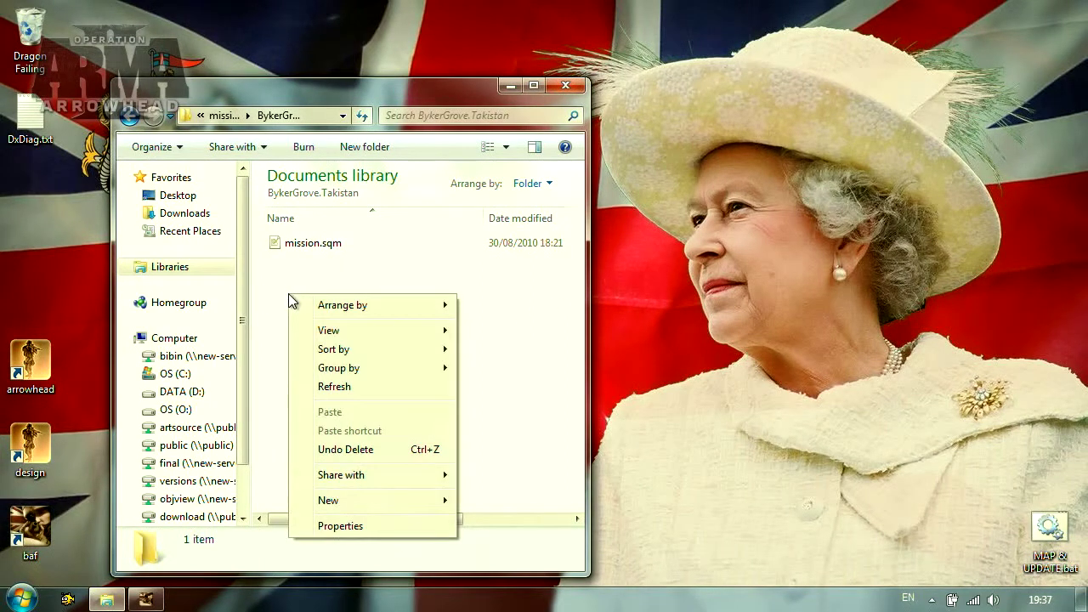
mouse_move(442, 500)
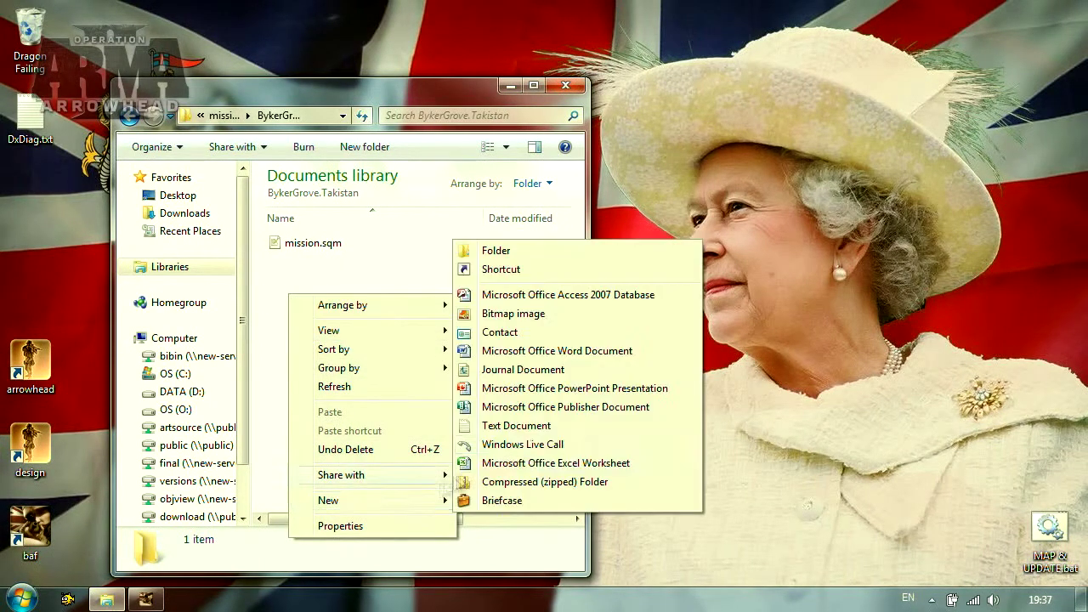
left_click(546, 427)
key("BackSpace")
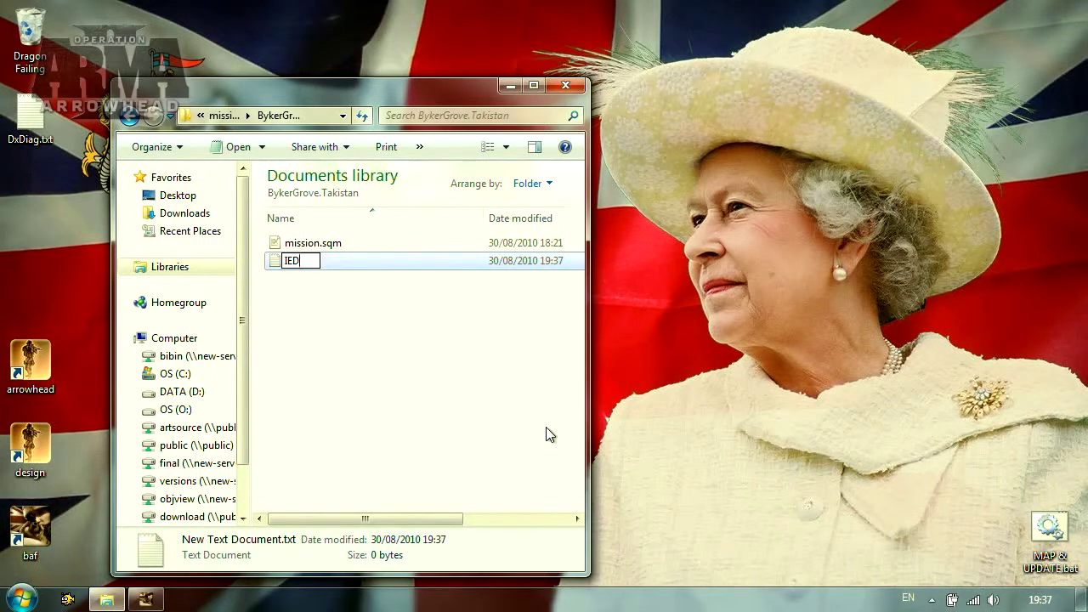
type("IED.sqf")
key("Return")
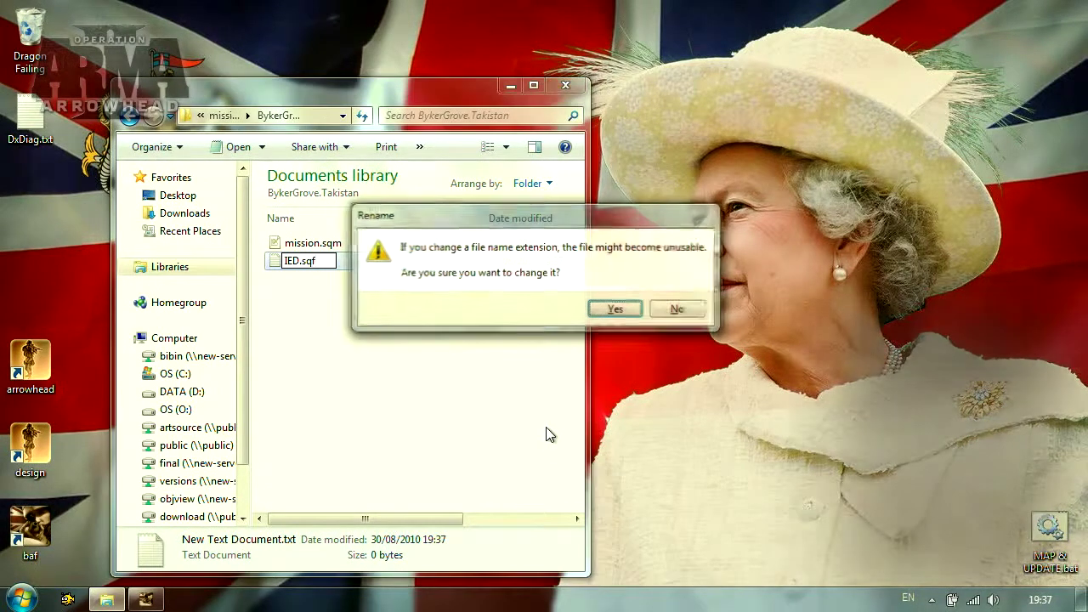
left_click(616, 310)
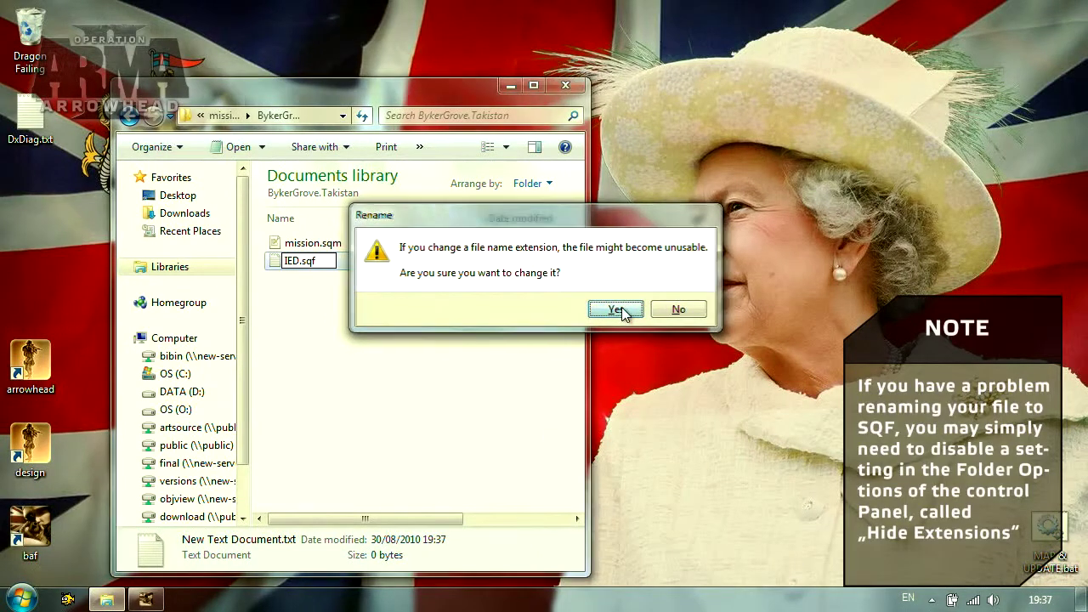
Open IED.sqf in Notepad, then bring up the Ambush! trigger's settings in the editor.
double_click(301, 246)
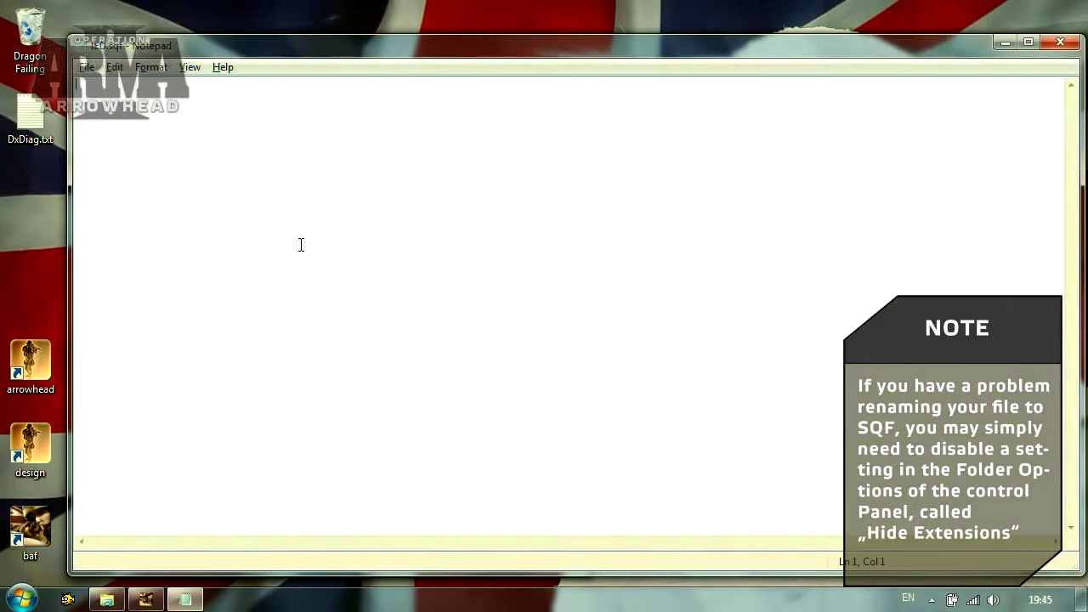
key("alt+Tab")
key("alt+Tab")
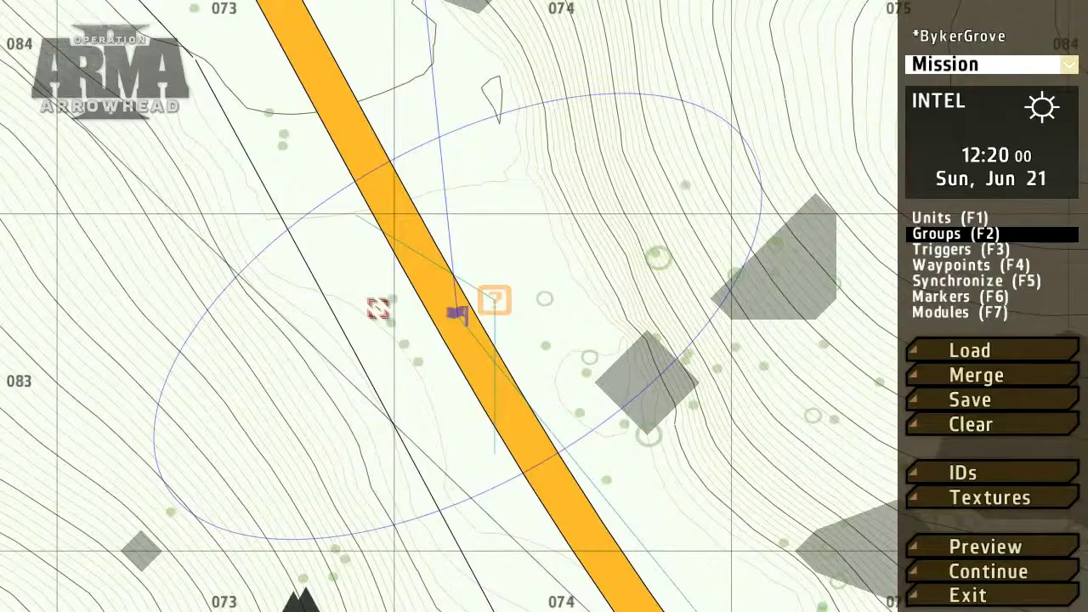
double_click(456, 316)
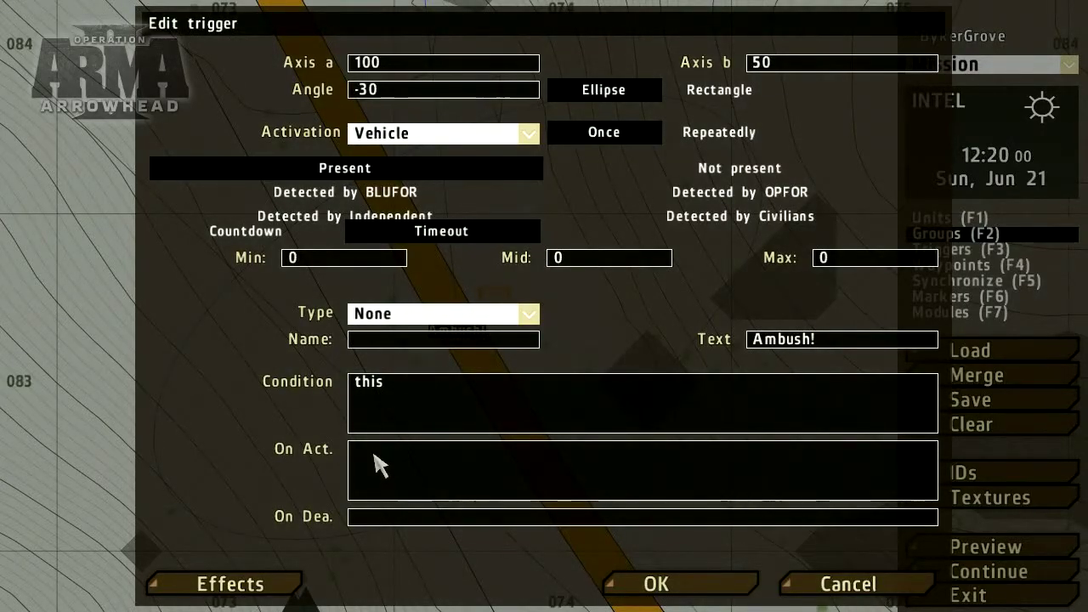
Set the Ambush! trigger's On Act. to _nil = [] execVM "IED.sqf" and save BykerGrove.
type("nil = [] exe")
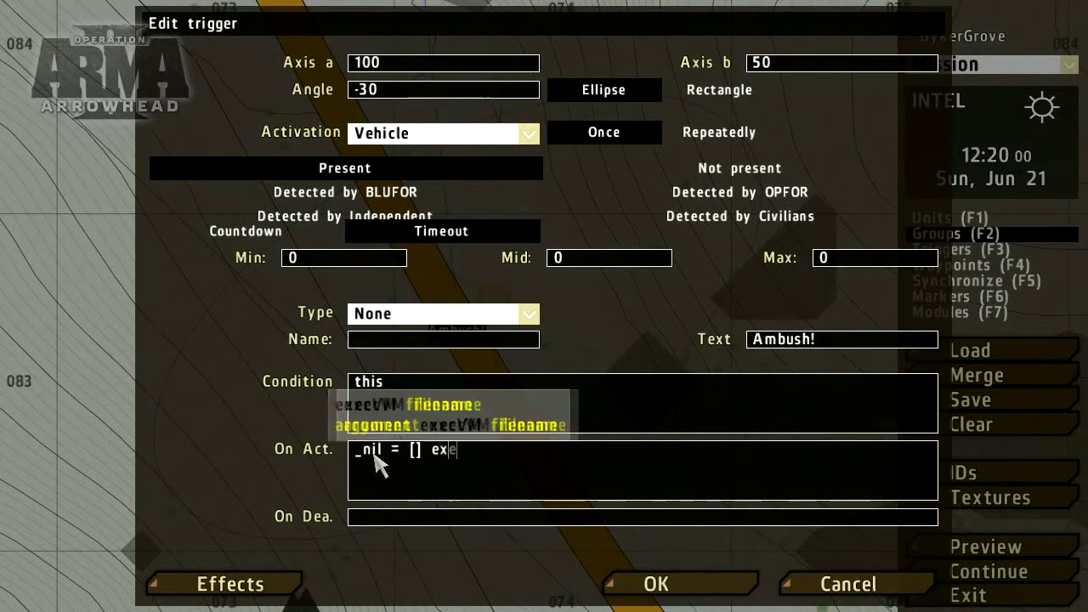
type("cVM \"\"")
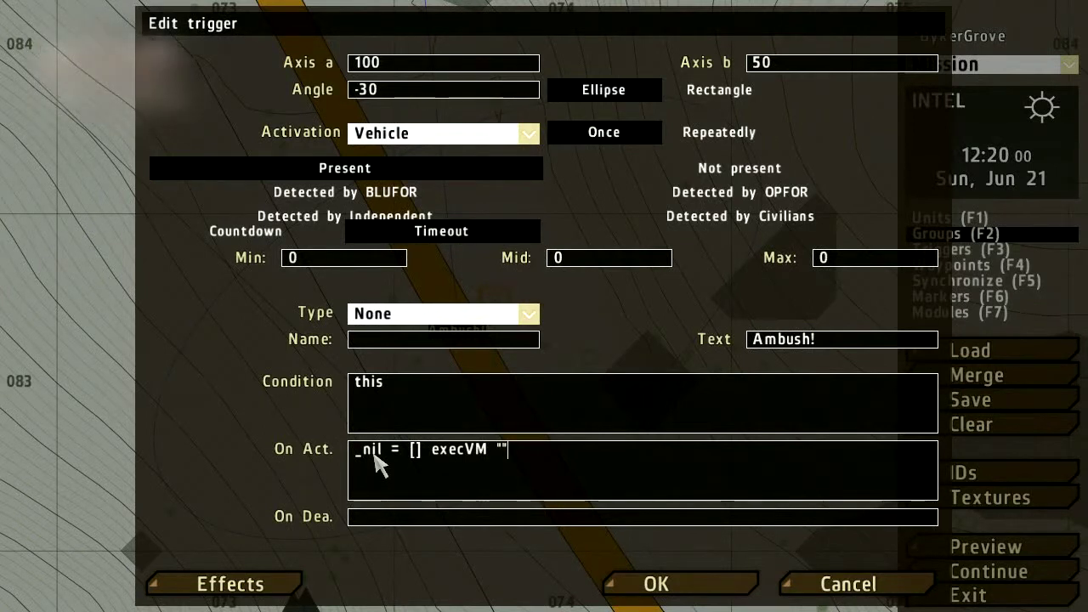
type("IED.")
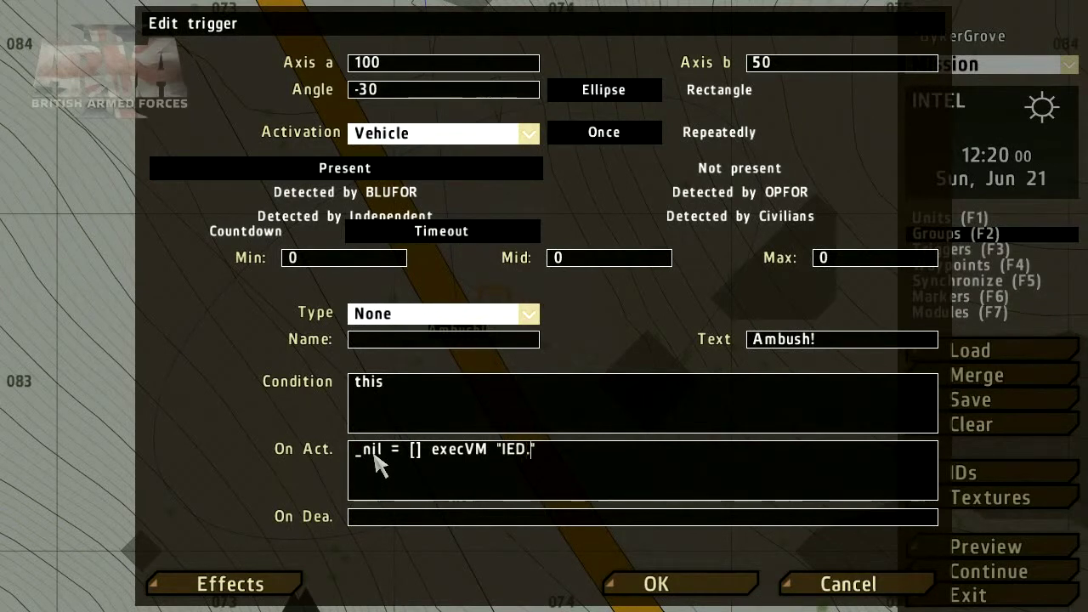
type("sqf")
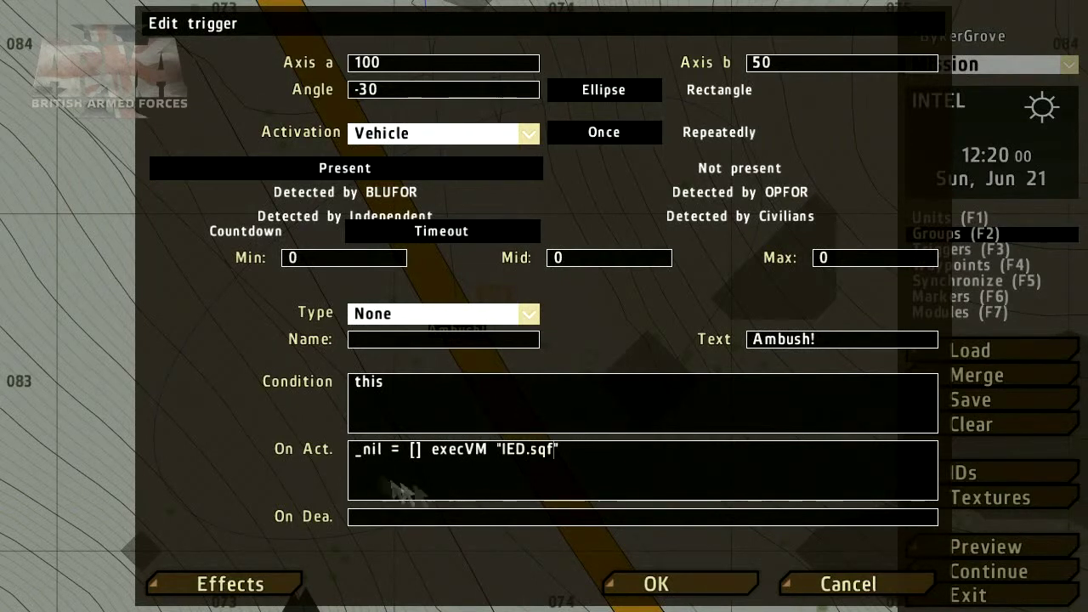
left_click(705, 584)
left_click(952, 405)
left_click(483, 338)
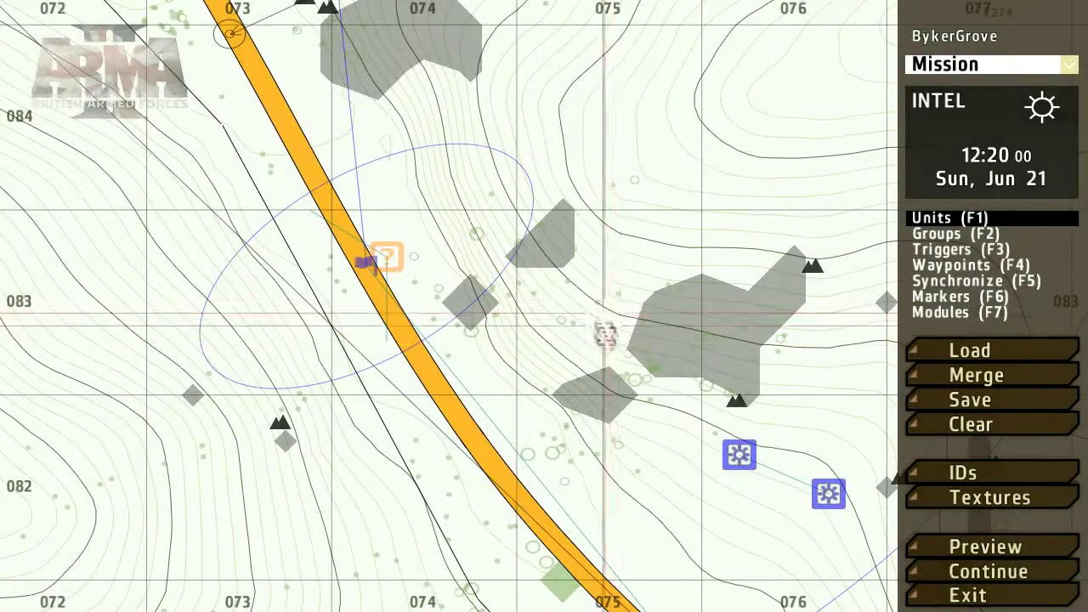
Load the test_editorHelp mission and start its preview.
left_click(951, 361)
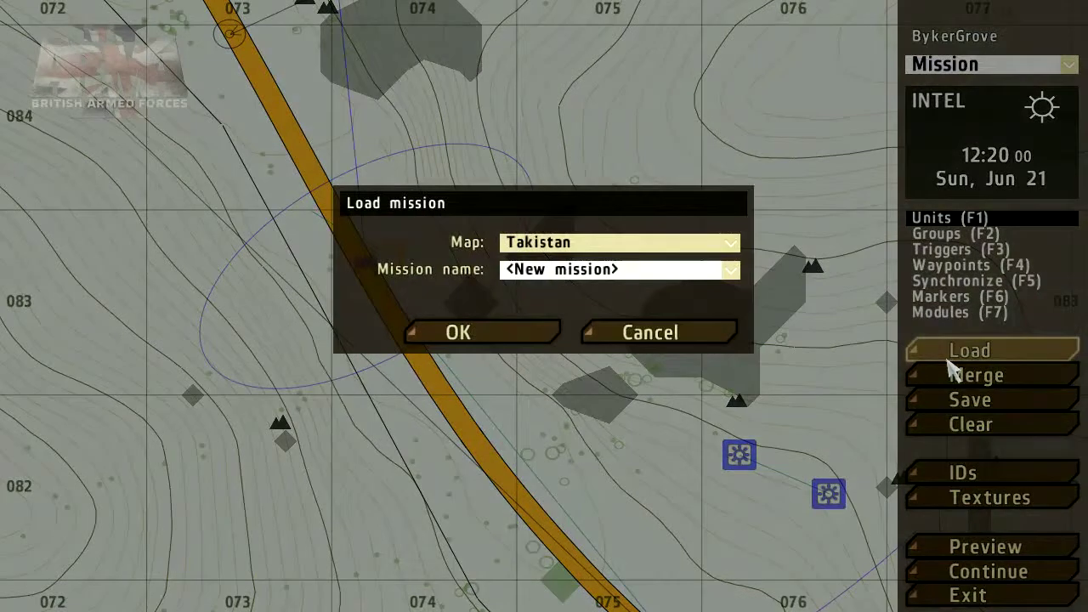
left_click(703, 271)
left_click(579, 327)
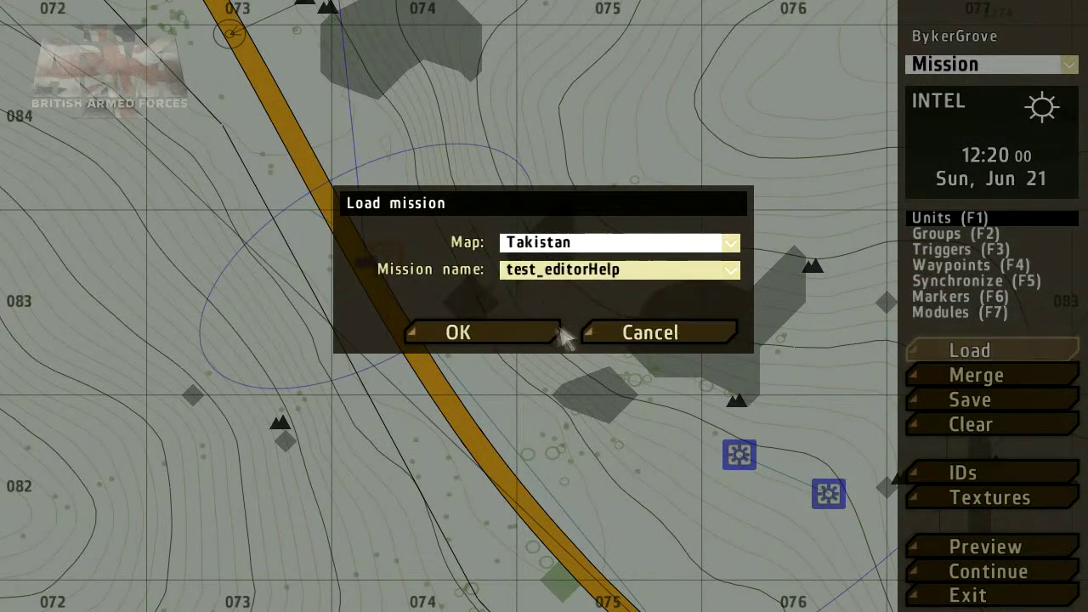
left_click(517, 338)
scroll(511, 332, "up", 3)
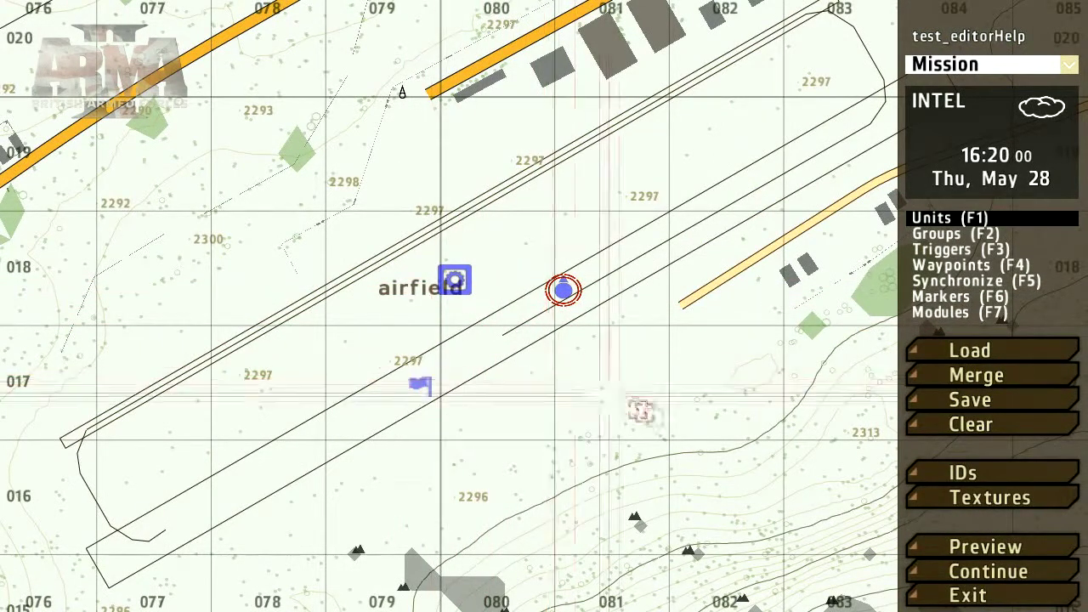
left_click(942, 553)
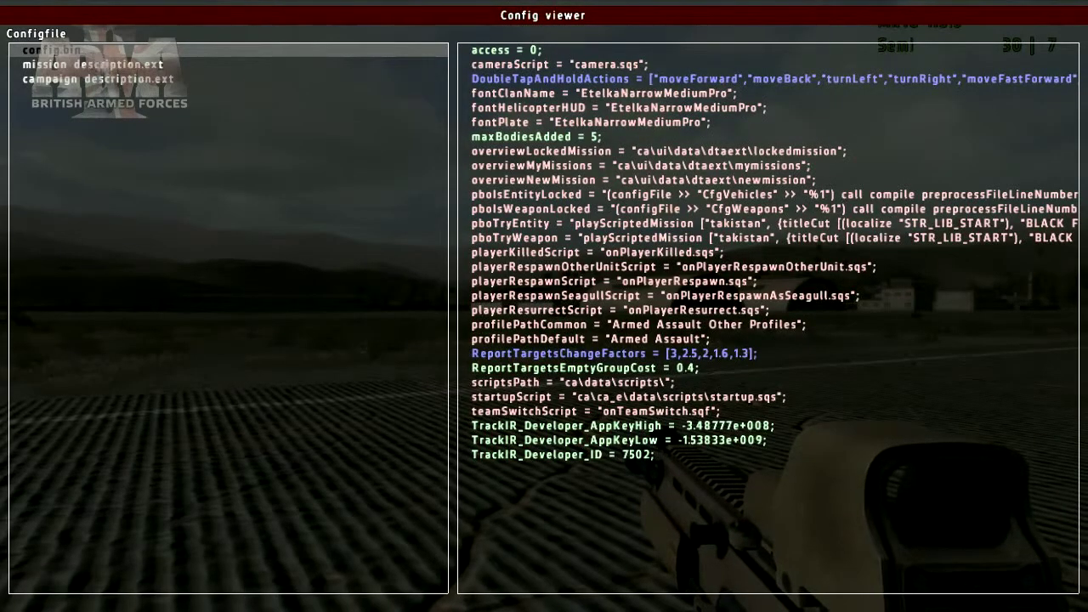
Expand config.bin to browse the CfgAmmo shell classes, then shorten the IED.sqf Notepad window.
double_click(12, 51)
left_click_drag(442, 73, 446, 114)
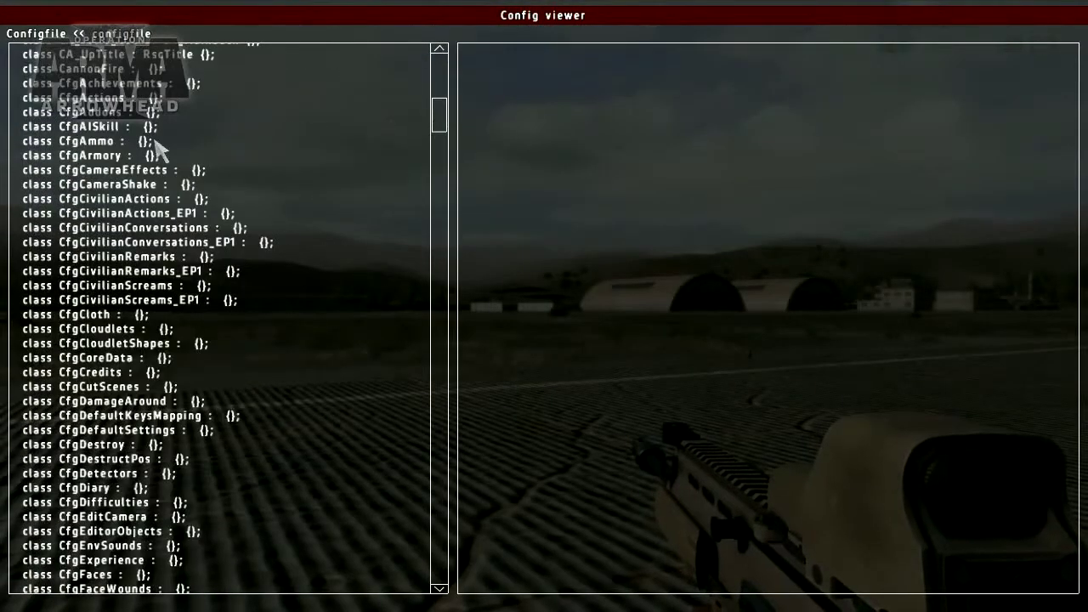
double_click(142, 142)
left_click_drag(441, 76, 455, 149)
scroll(455, 149, "up", 6)
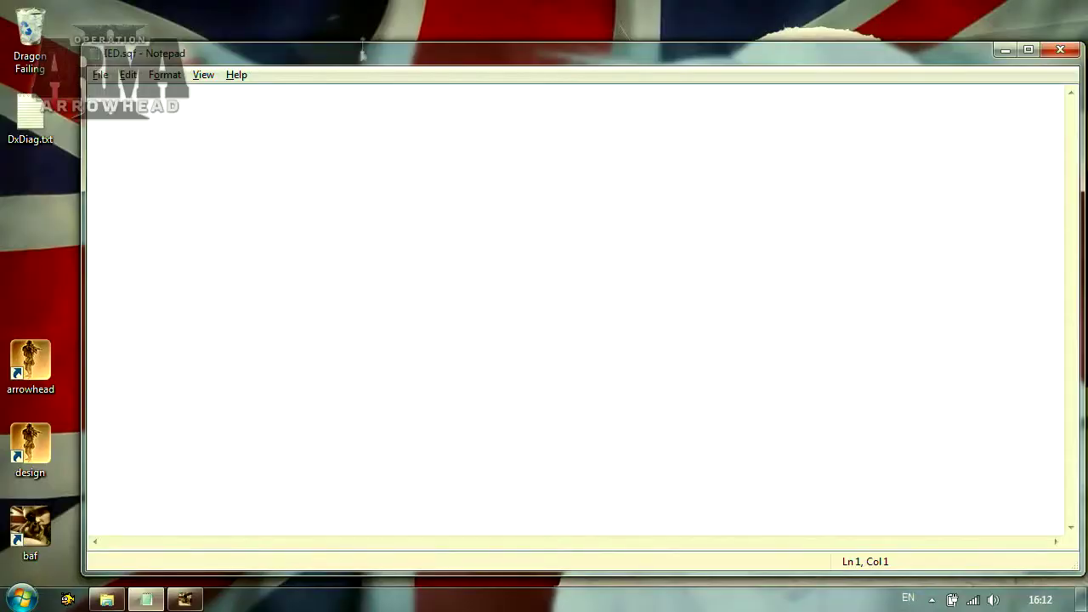
left_click_drag(363, 47, 374, 228)
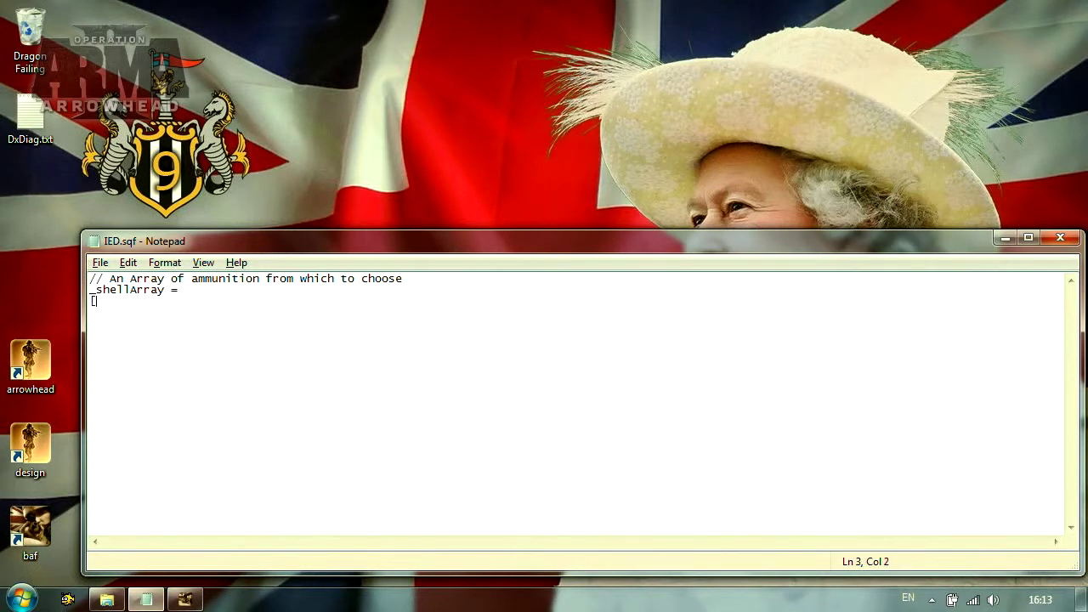
Paste the B_30mm_HE class copied from the Config viewer into _shellArray in IED.sqf.
key("alt+Tab")
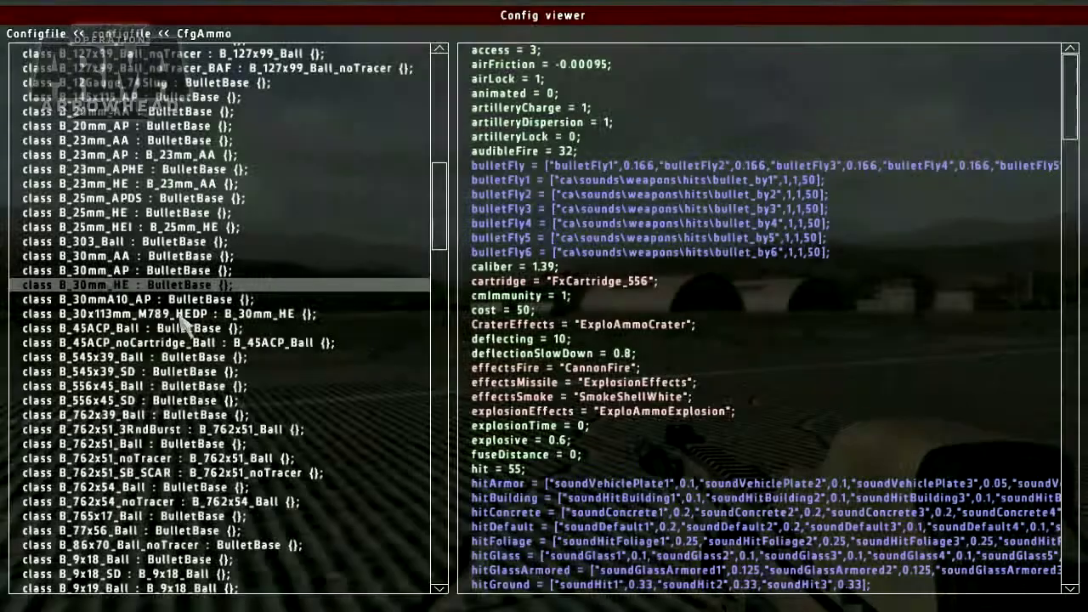
key("alt+Tab")
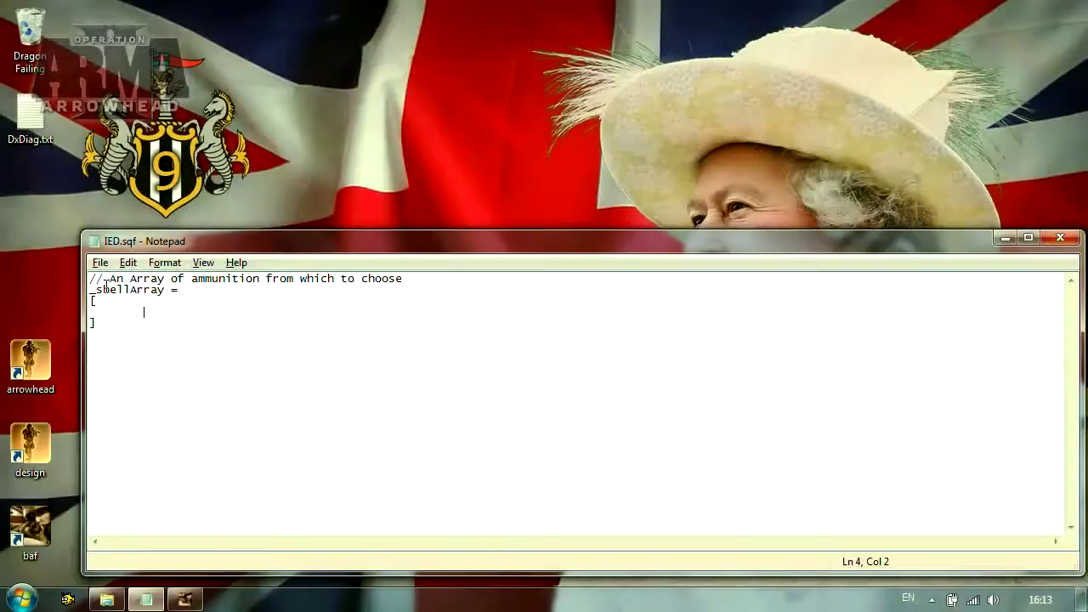
right_click(148, 313)
left_click(204, 384)
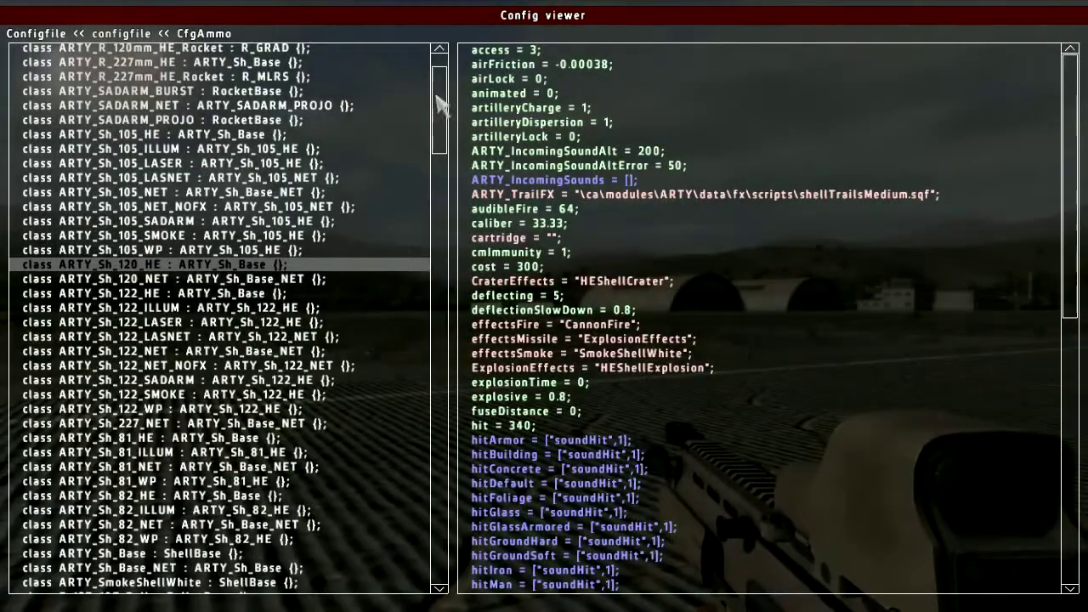
left_click_drag(440, 128, 449, 153)
Turn the Bo_GBU12_LGB class into a quoted entry commented 'Massive Explosion - use at your own risk ;)'.
left_click(100, 330)
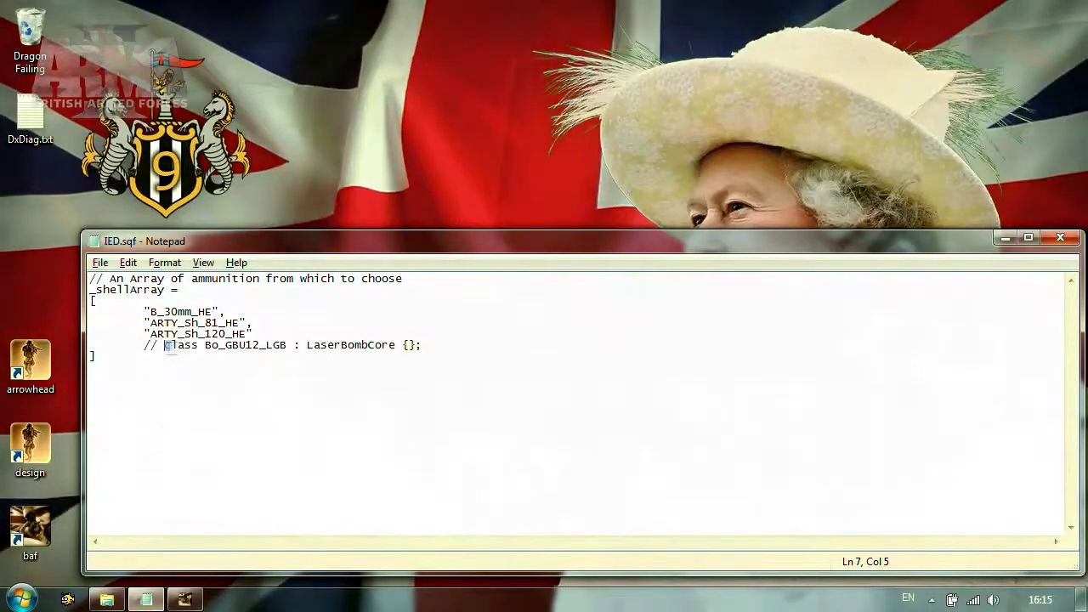
double_click(179, 345)
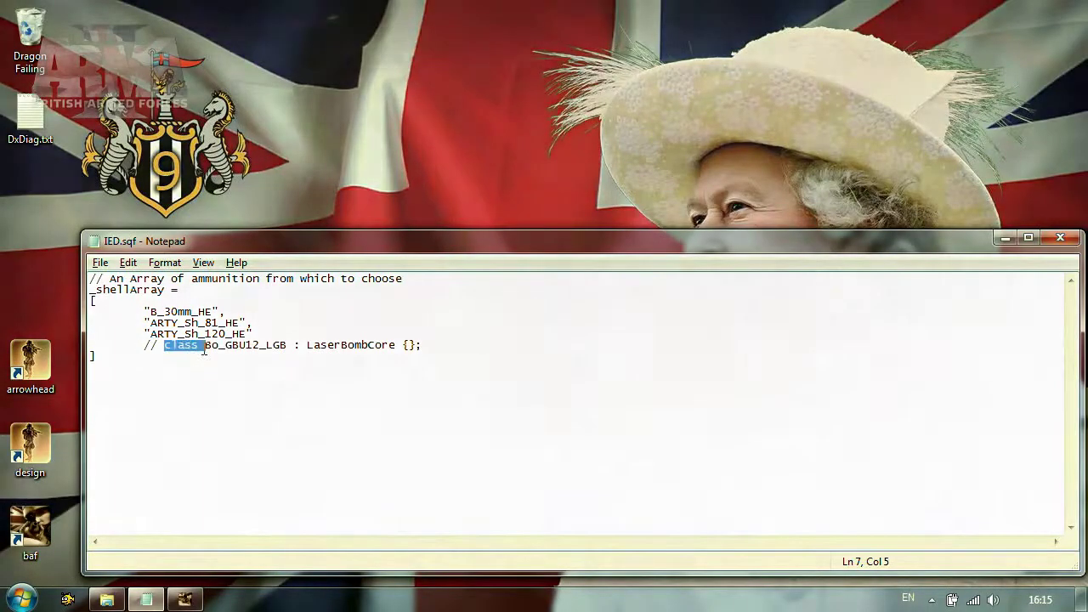
type("\"")
left_click_drag(389, 345, 253, 347)
type("\"")
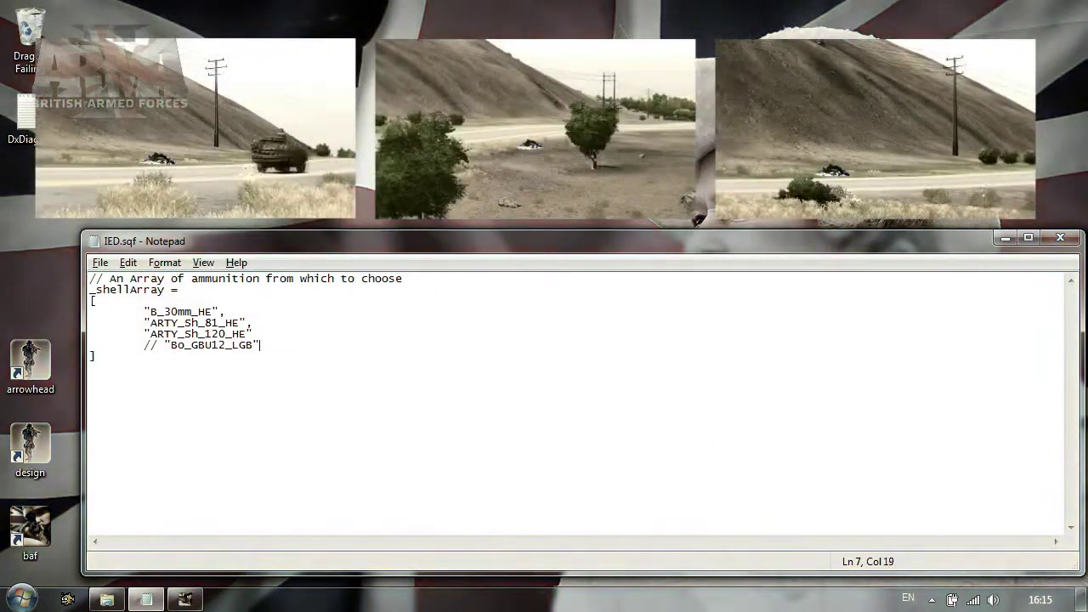
type(" // Massive Explosion ")
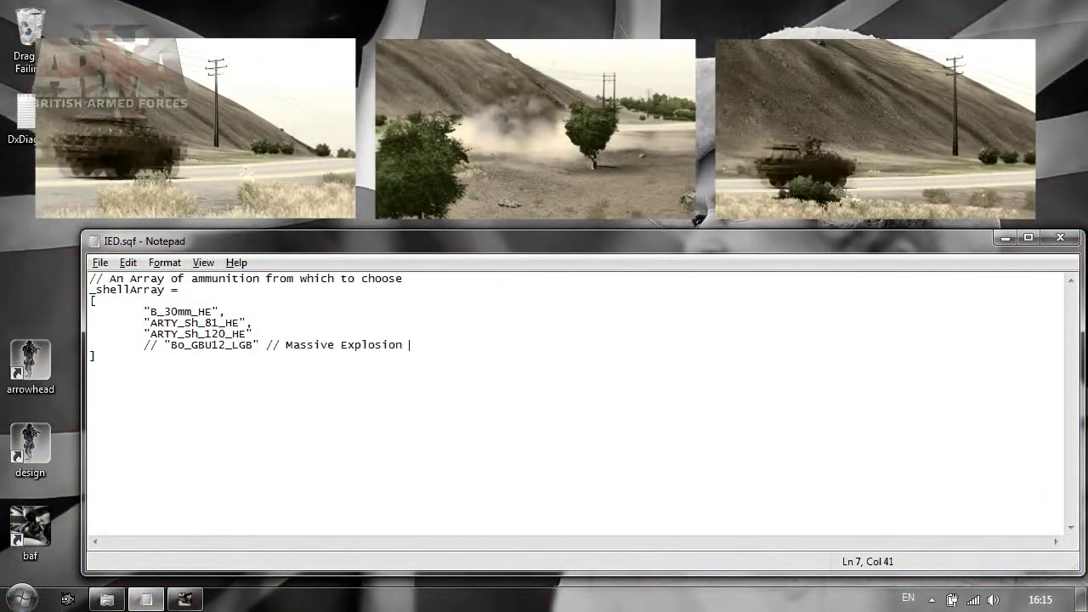
type("- use at your own risk ;)")
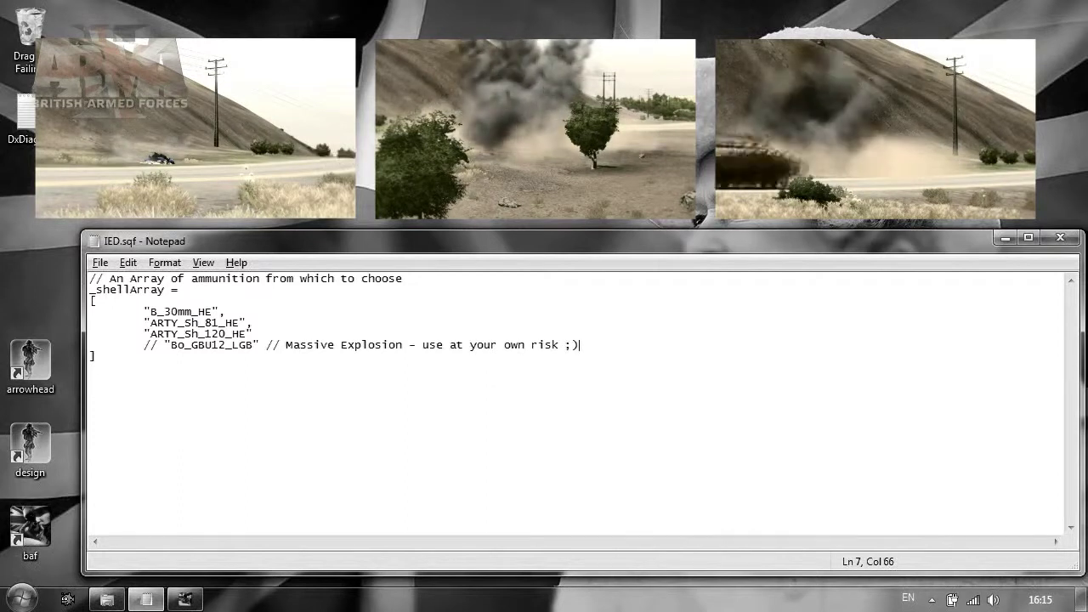
Add the comment '// Select random explosion type' above the selection code.
left_click(100, 263)
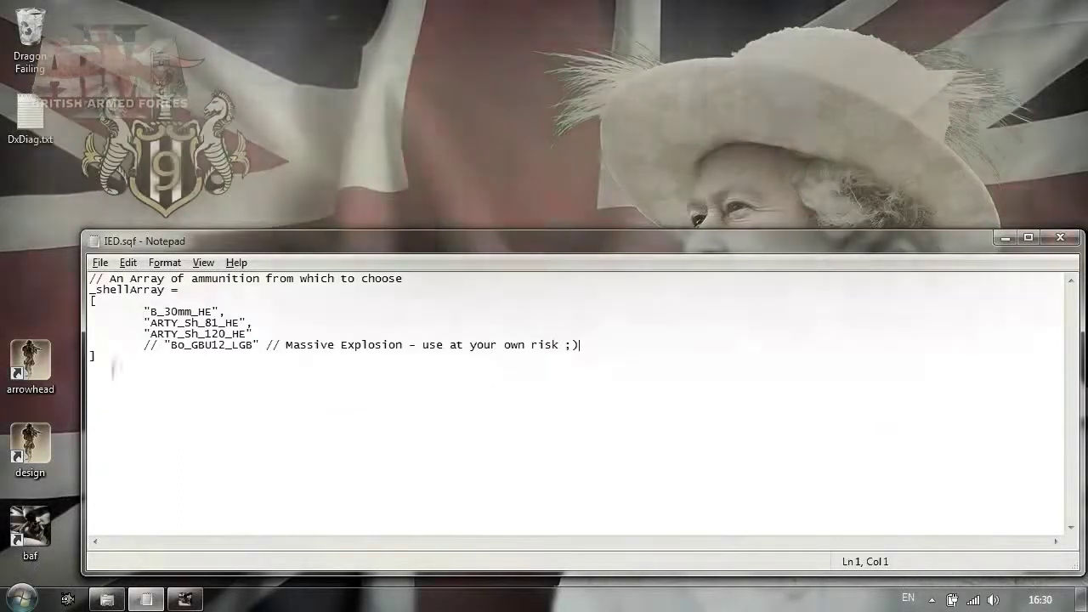
type("// Select random explosion type:")
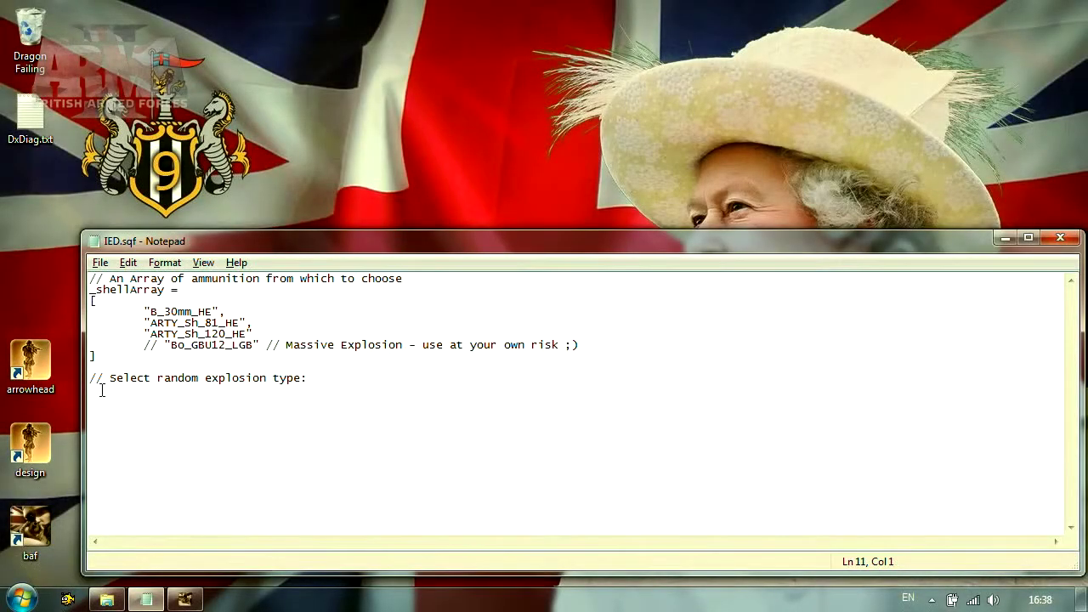
key("alt+Tab")
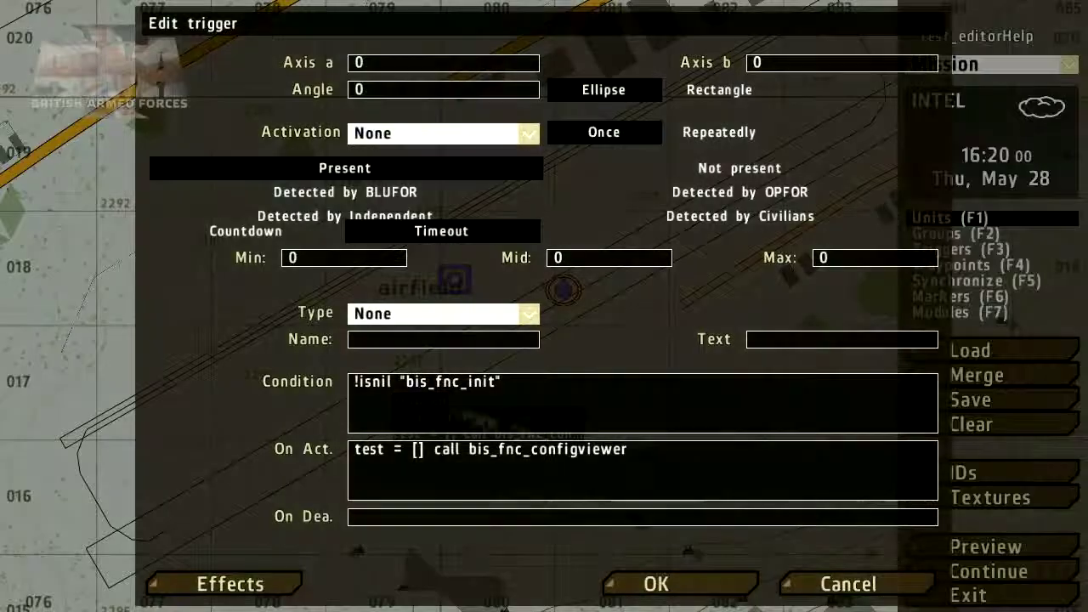
Change the trigger's configviewer call to bis_fnc_help, preview, and view BIS_fnc_selectRandom in the Functions viewer.
left_click_drag(581, 460, 536, 462)
type("help")
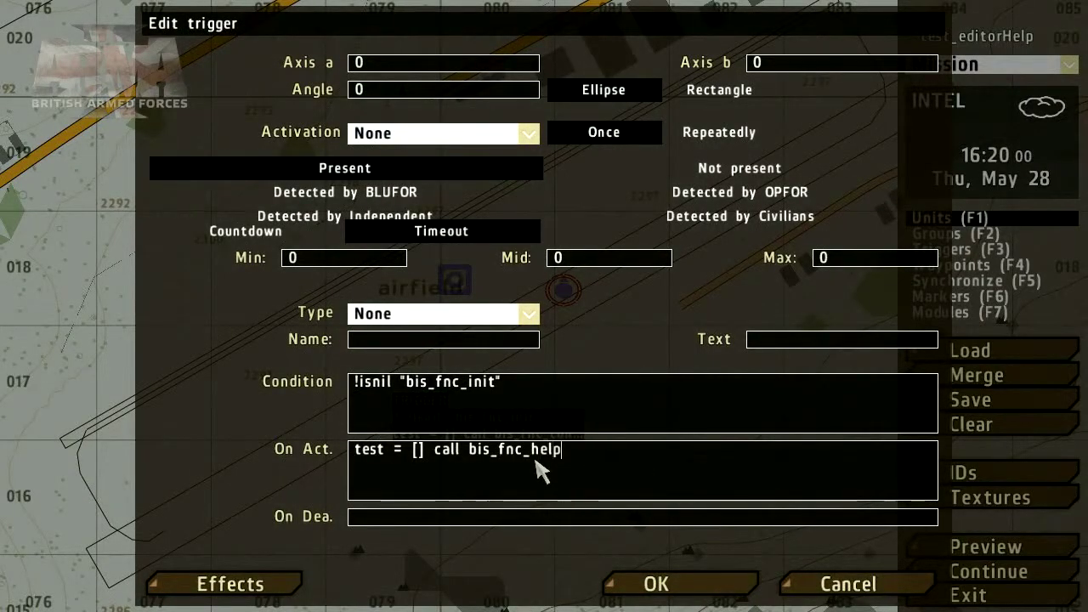
left_click(656, 584)
left_click(949, 551)
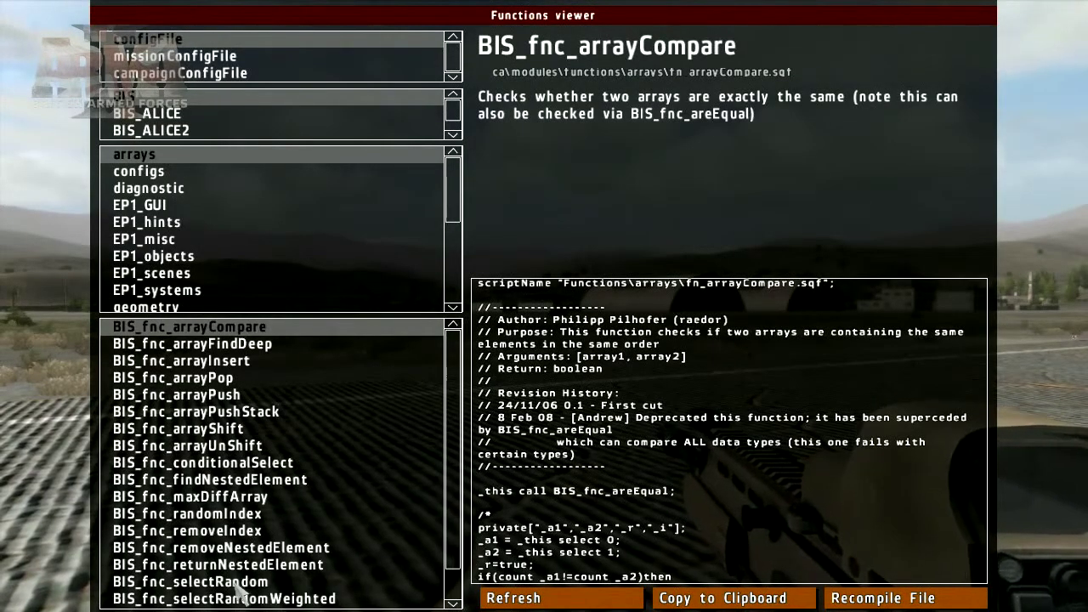
left_click(190, 582)
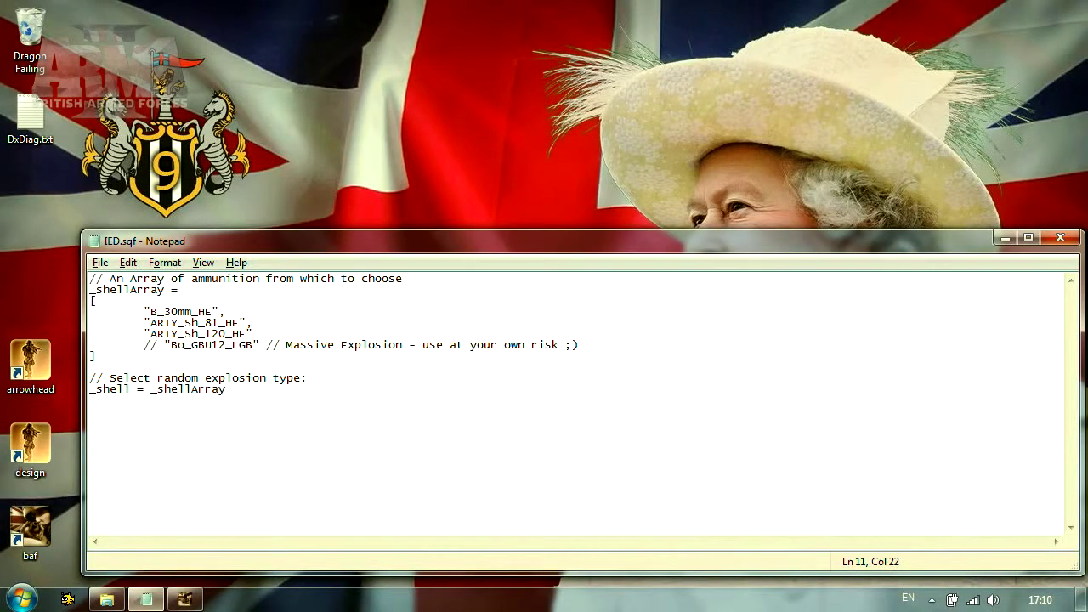
Complete '_shell = _shellArray call BIS_fnc_selectRandom;', then add '// Spawn the explosion' and start '_explosion = _shell createvehi'.
type("ll")
right_click(292, 396)
left_click(344, 235)
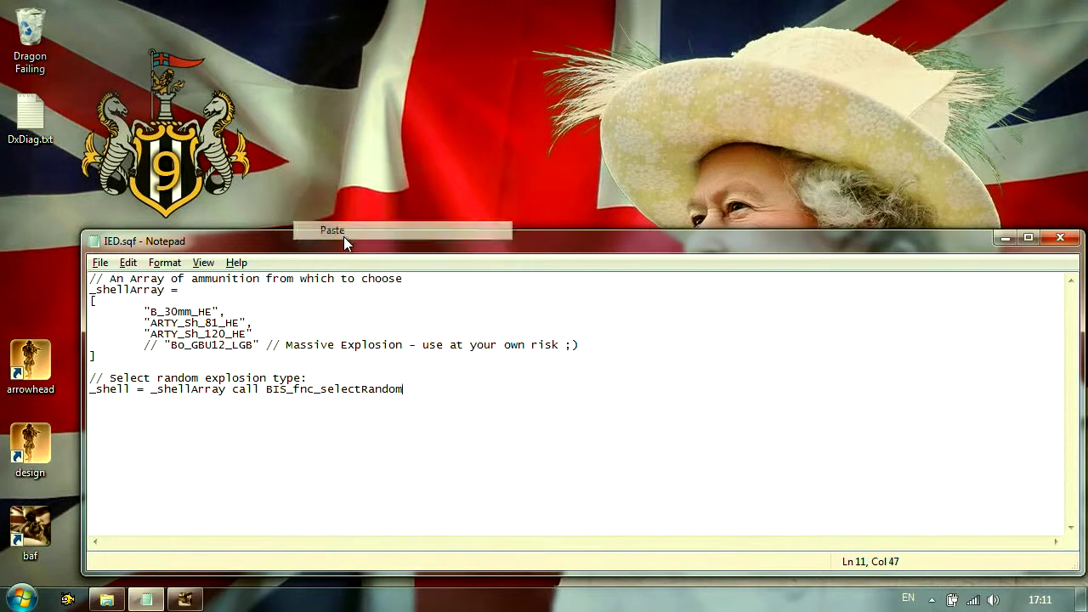
type(";  // Spawn the e")
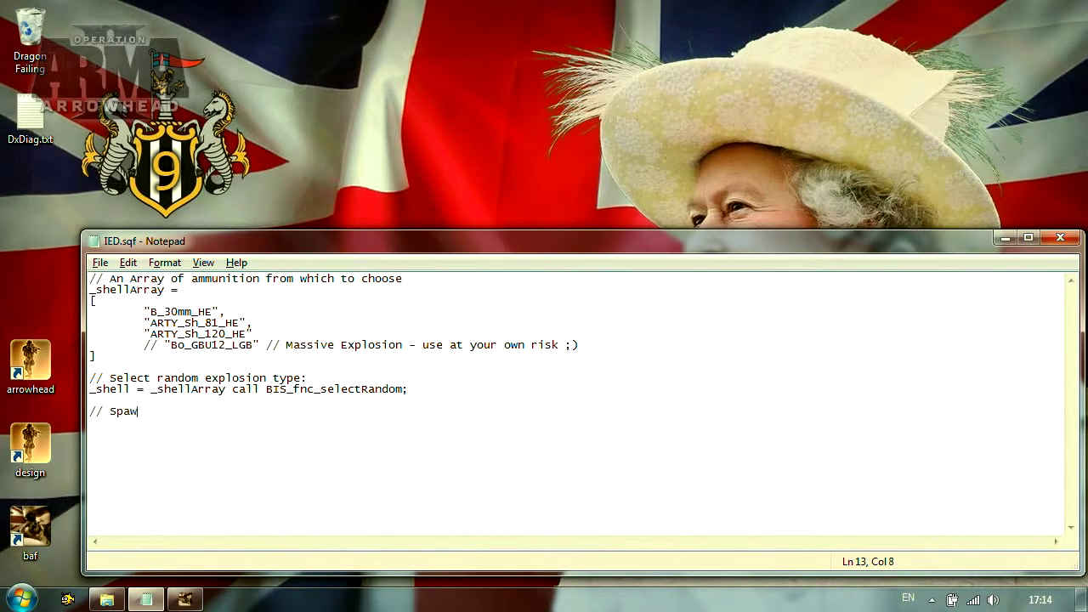
type("xplosion ")
type("_explosion =")
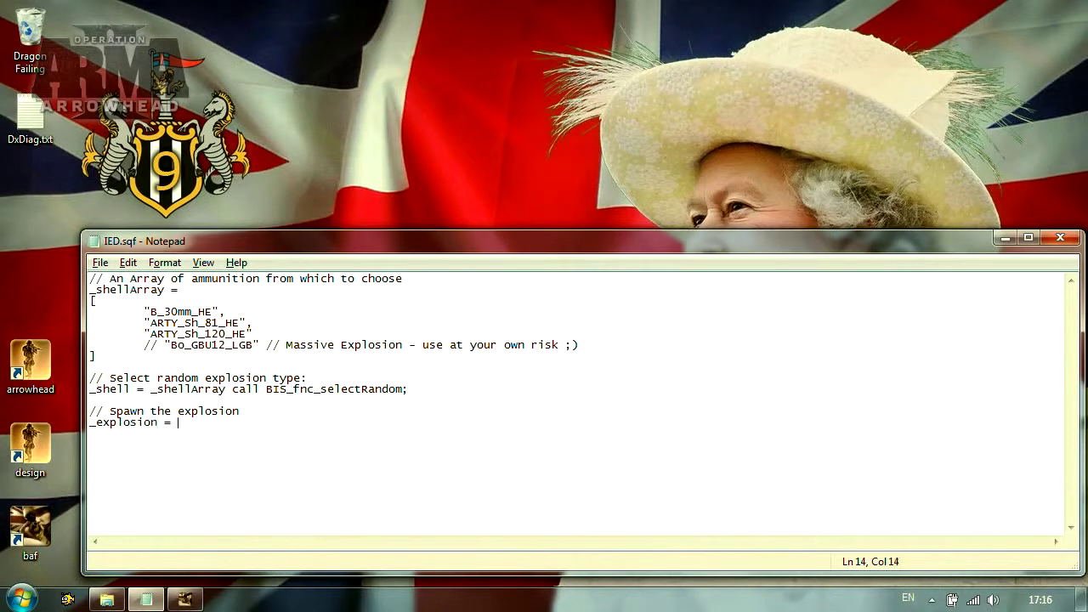